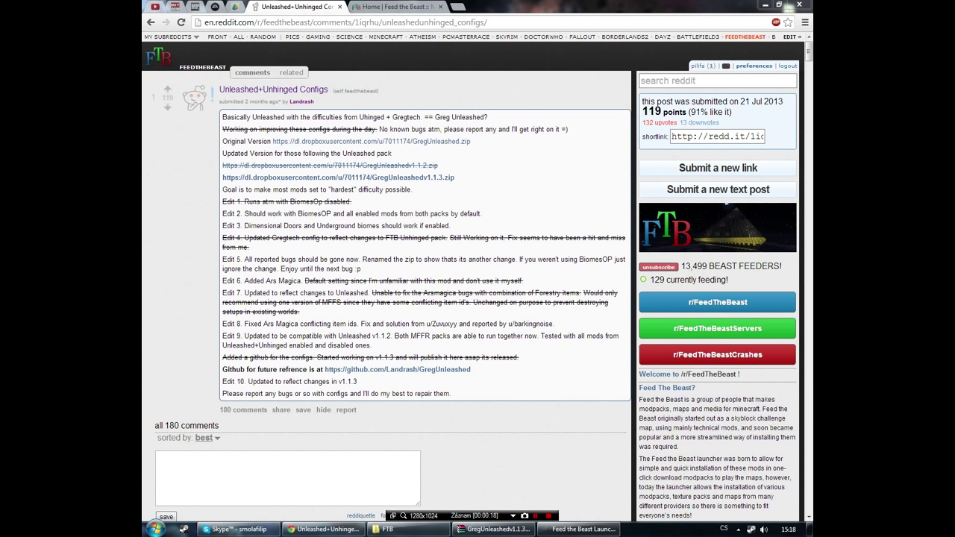
Step: View the Client Download section on the Feed the Beast website, and close that page to return to the Reddit post
click(393, 7)
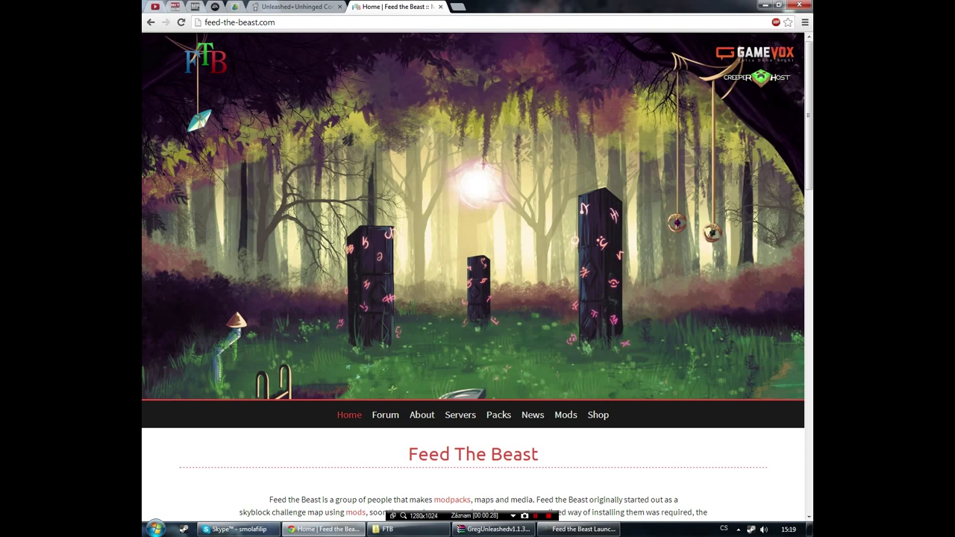
scroll(418, 257, down, 2)
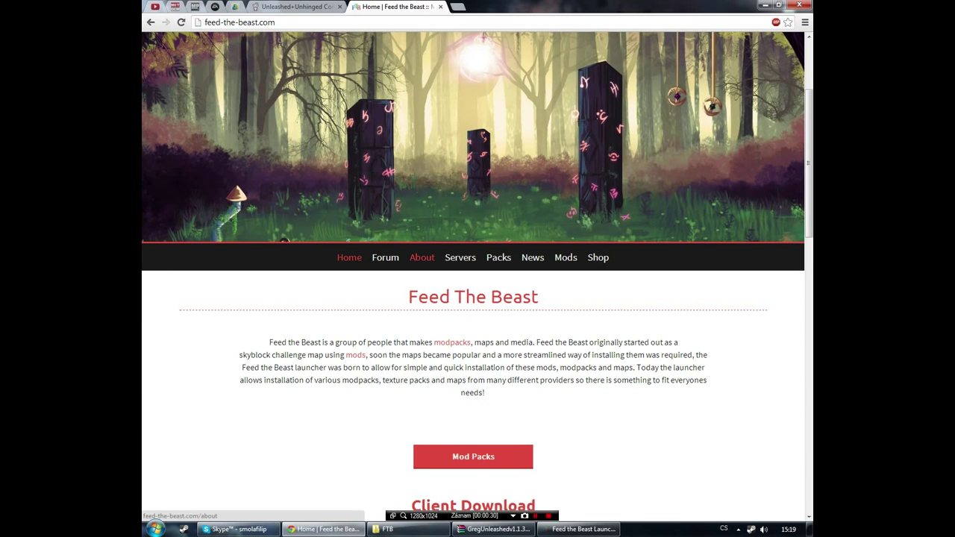
scroll(473, 277, down, 4)
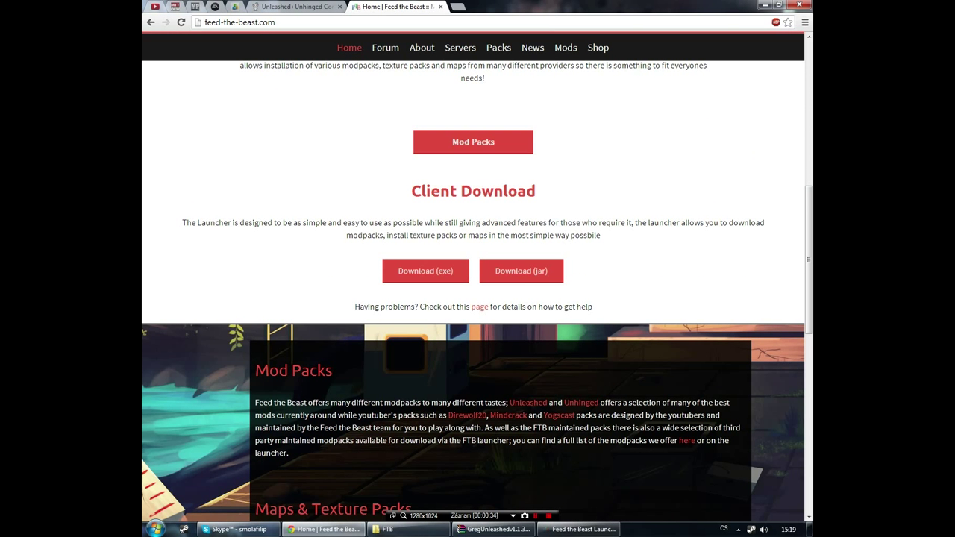
drag(412, 191, 537, 193)
click(543, 196)
scroll(426, 271, up, 6)
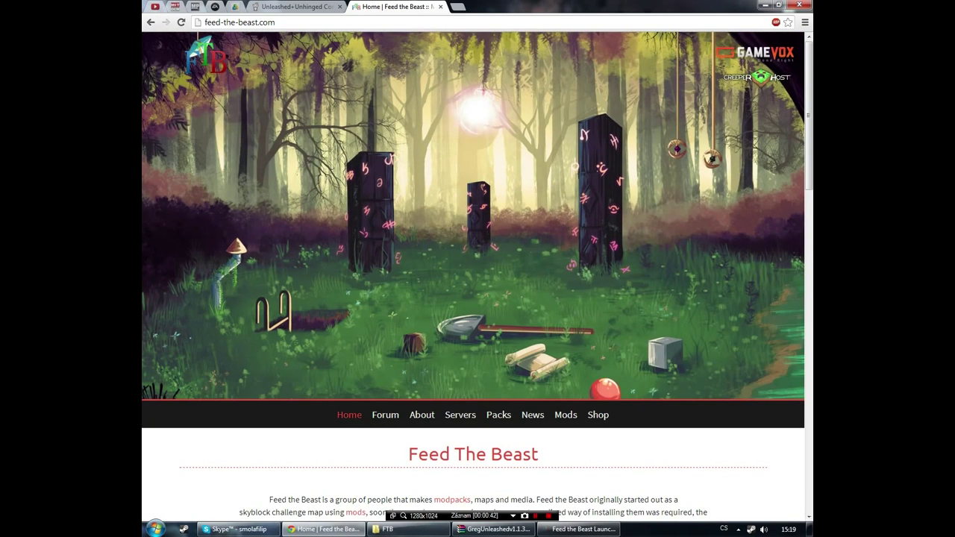
key(ctrl+w)
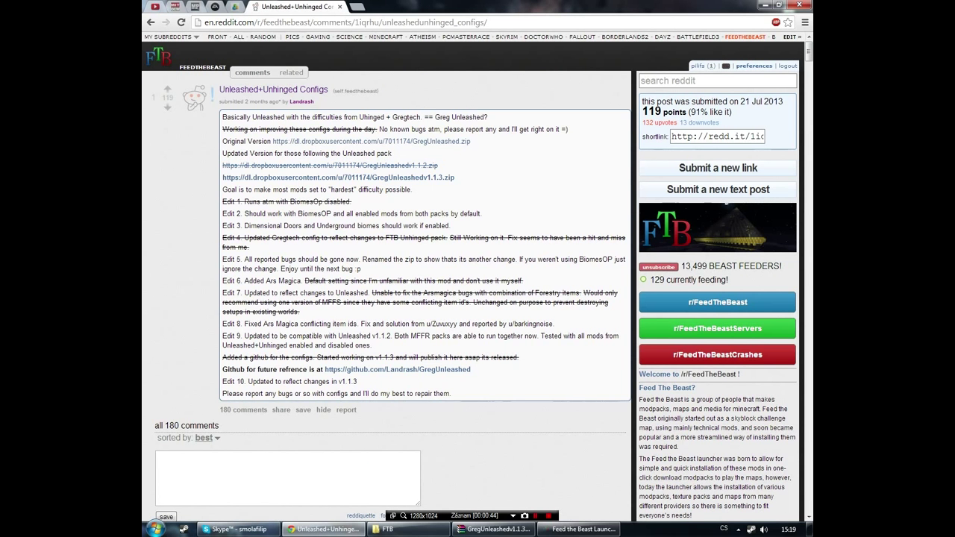
Step: Switch to the Feed the Beast Launcher, reset its profile choice to Select Profile, and select the FTB Unleashed modpack
click(580, 529)
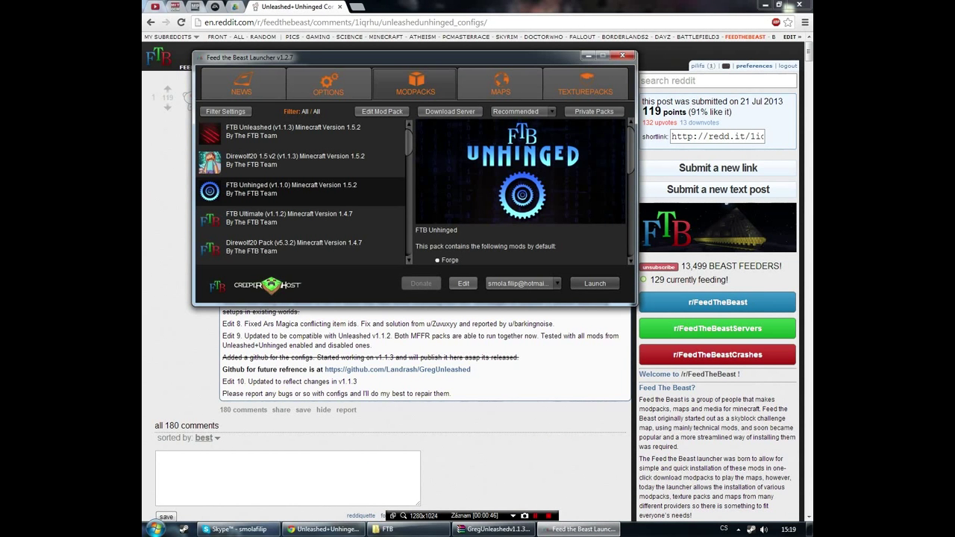
click(523, 283)
key(alt+Tab)
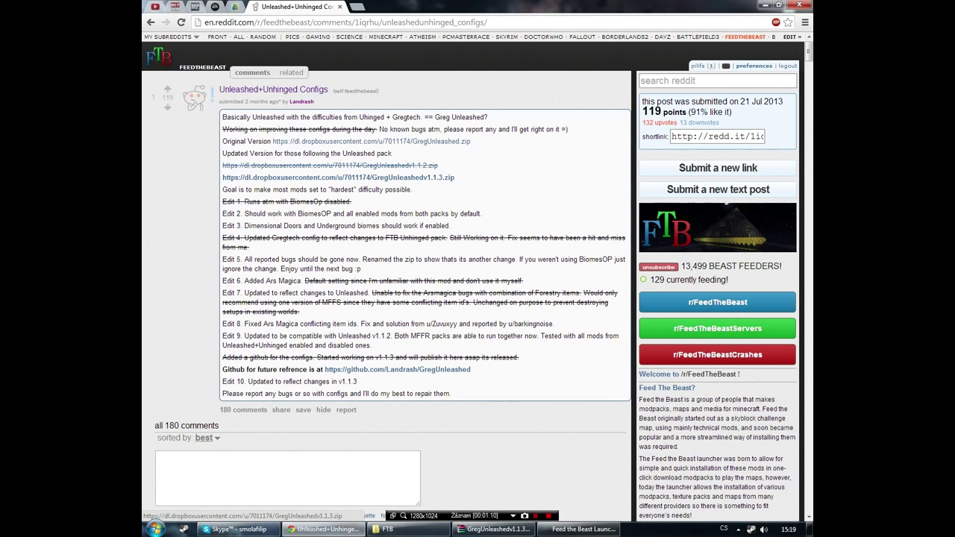
click(579, 529)
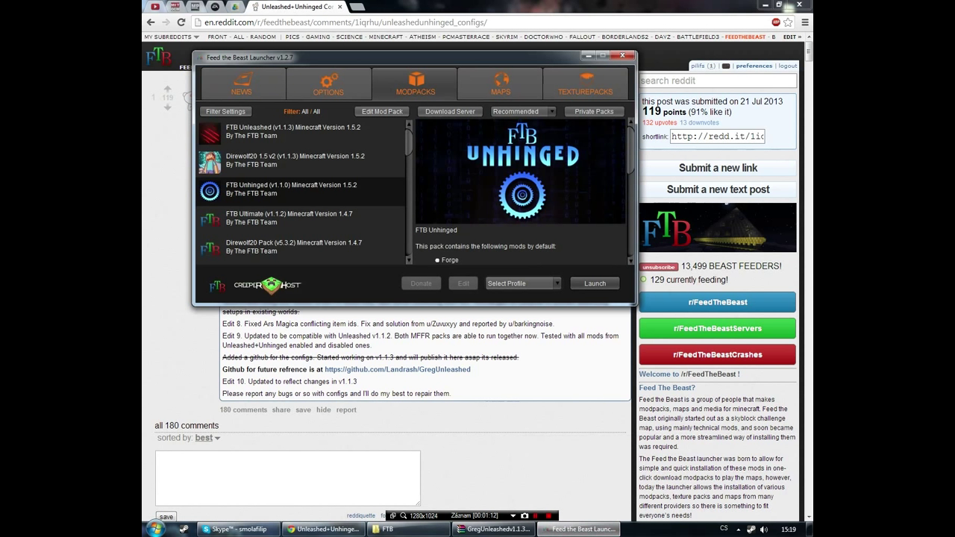
click(298, 132)
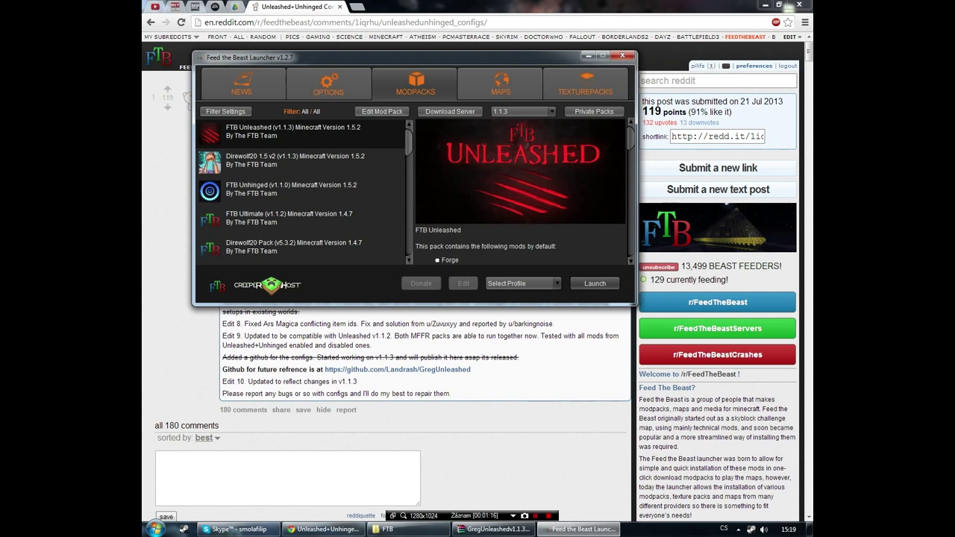
click(589, 56)
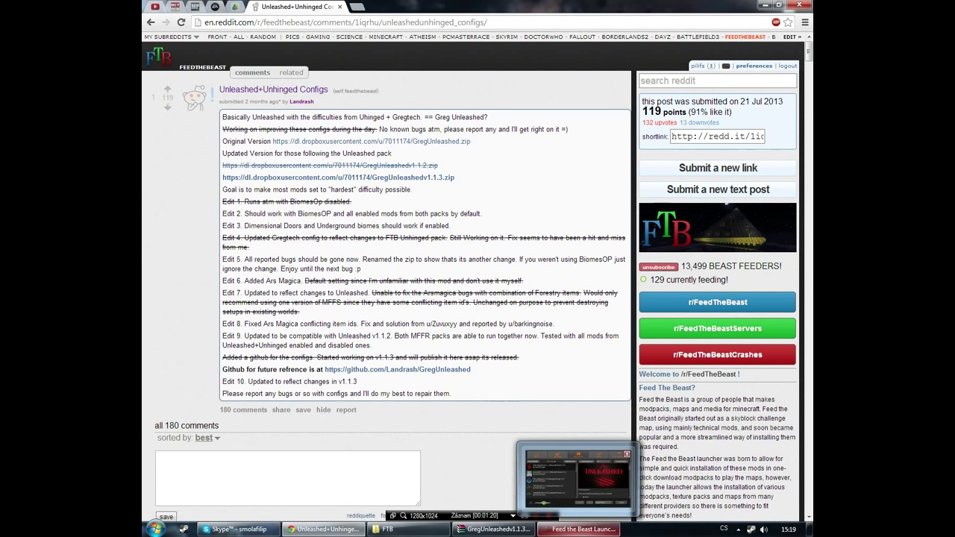
click(582, 529)
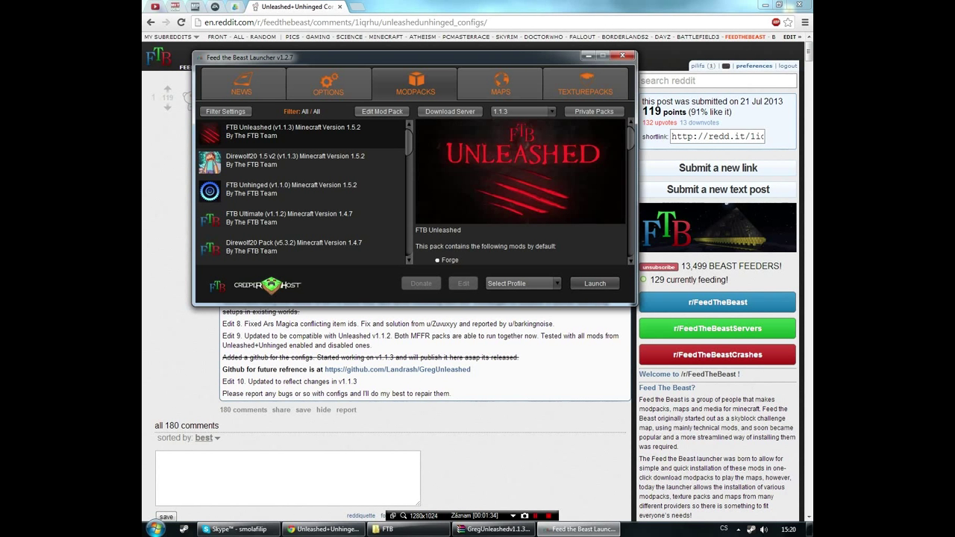
Step: Review the launcher's install folder option and the FTB Unhinged and FTB Unleashed modpacks, leaving FTB Unleashed selected
click(328, 84)
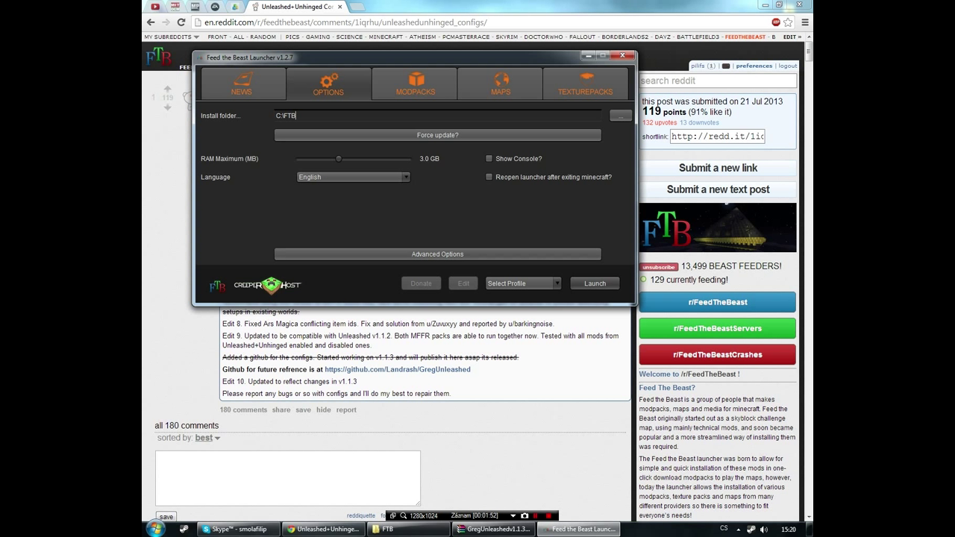
click(415, 83)
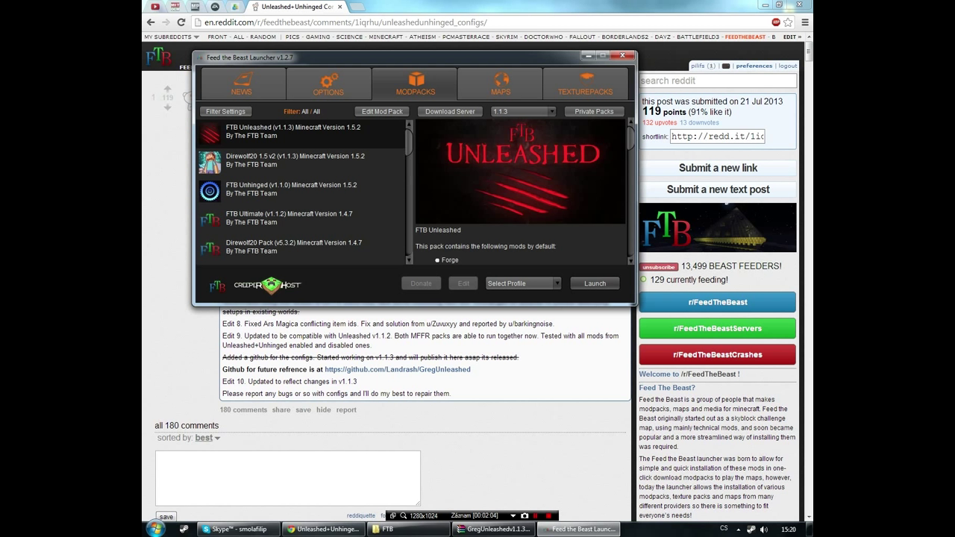
click(301, 191)
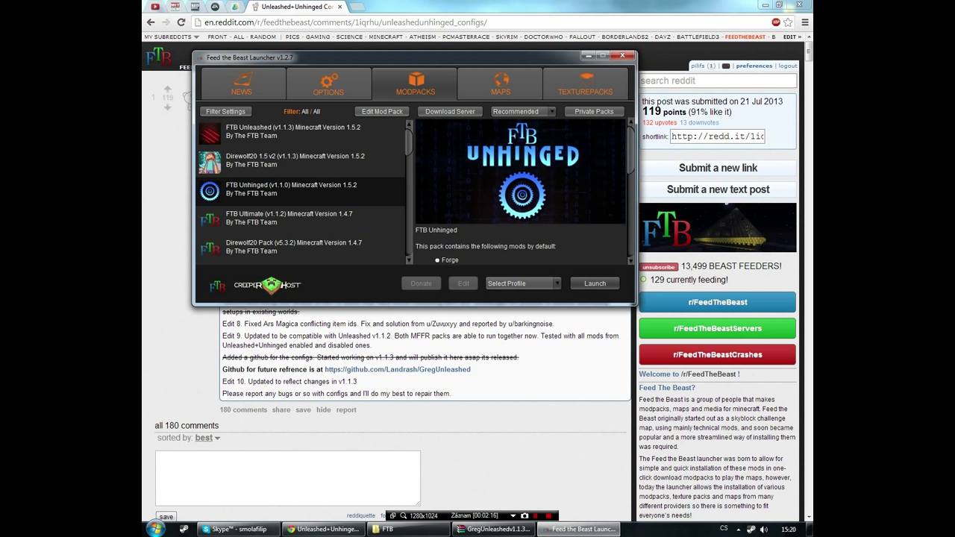
click(298, 133)
Step: View the form for creating a launcher profile and close it without adding one
click(523, 284)
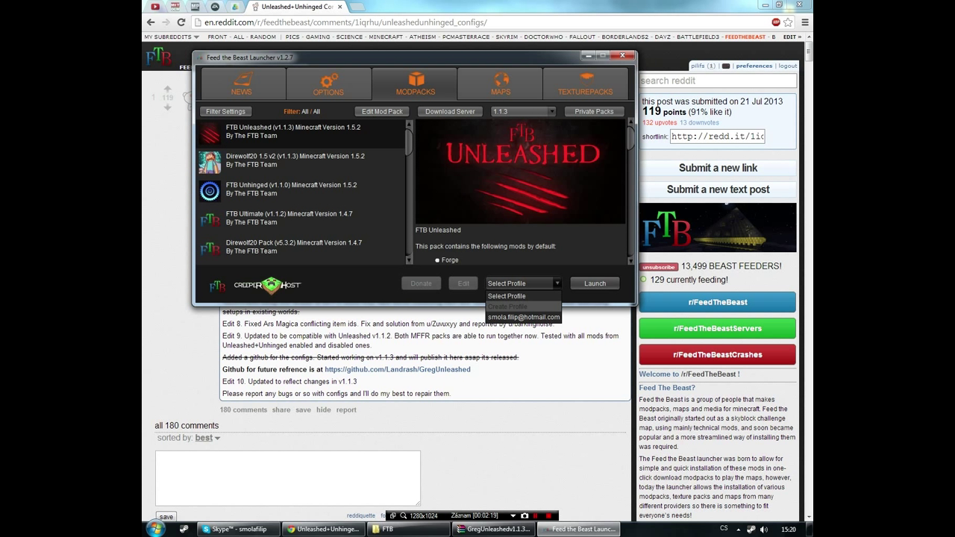
click(508, 307)
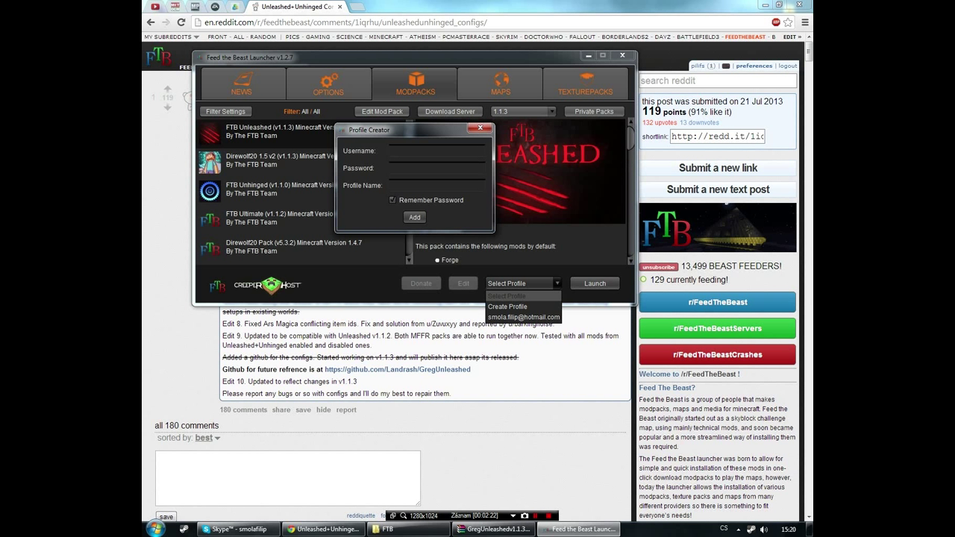
click(479, 129)
click(523, 283)
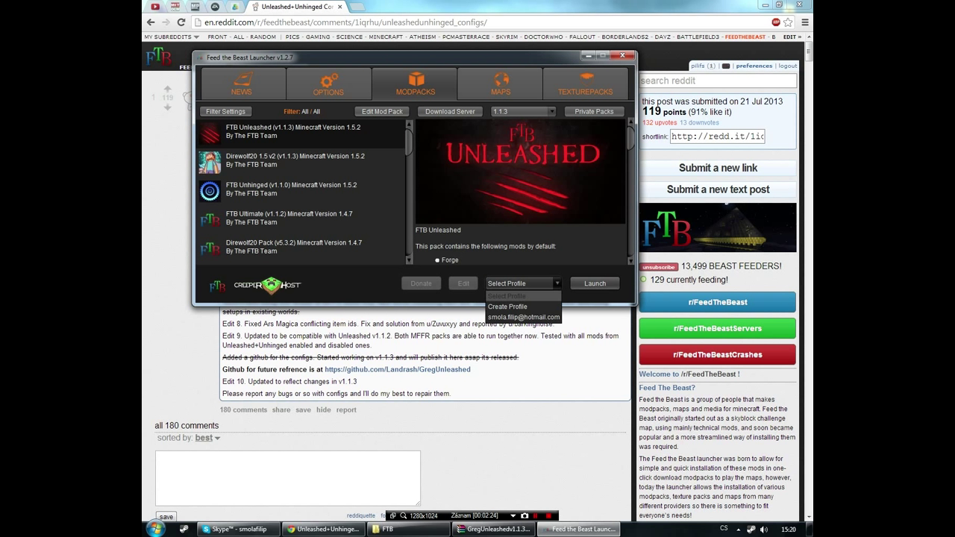
click(522, 296)
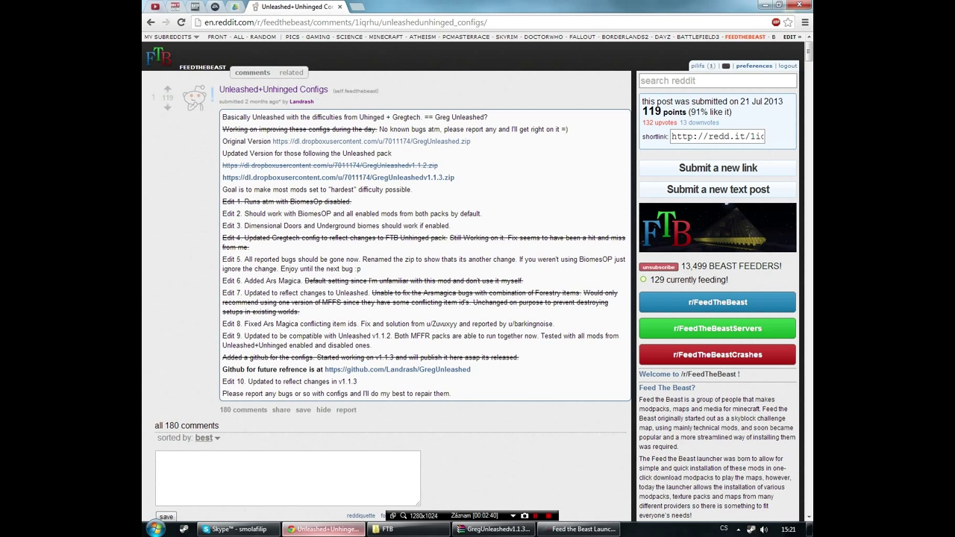
Step: Bring up the FTB folder, the GregUnleashedv1.1.3.zip archive and the launcher, and show the launcher's options
mouse_move(407, 530)
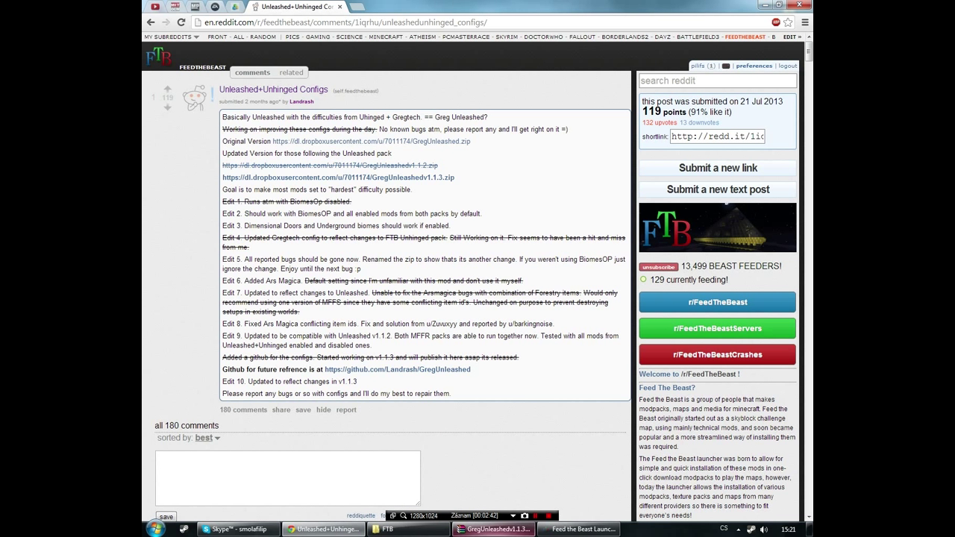
click(388, 529)
click(494, 529)
click(578, 530)
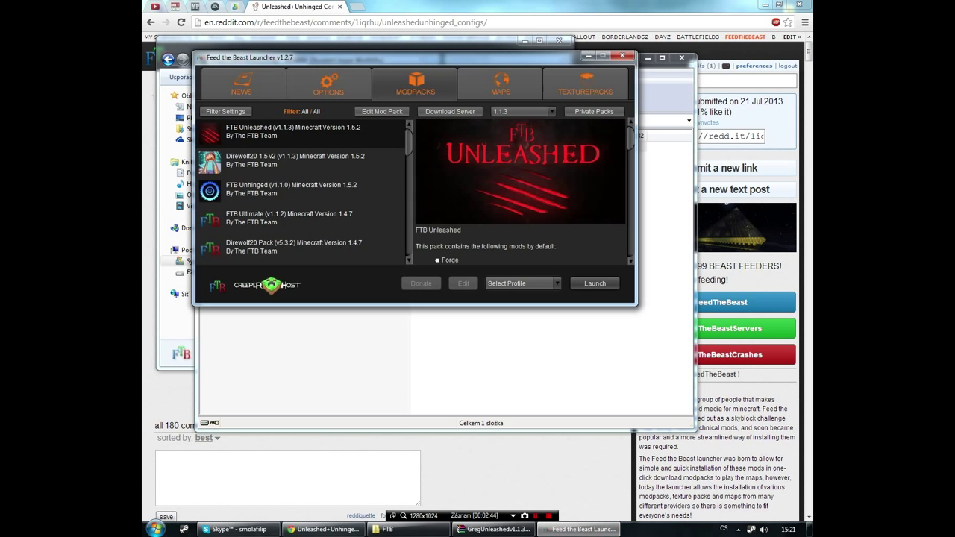
click(328, 84)
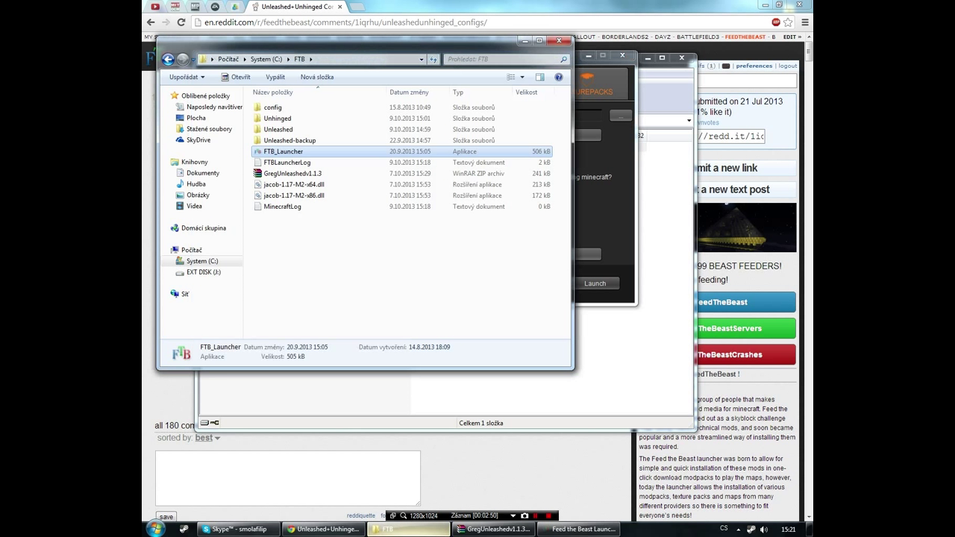
Step: Locate the Unhinged and Unleashed modpack folders inside C:\FTB
click(395, 530)
click(277, 119)
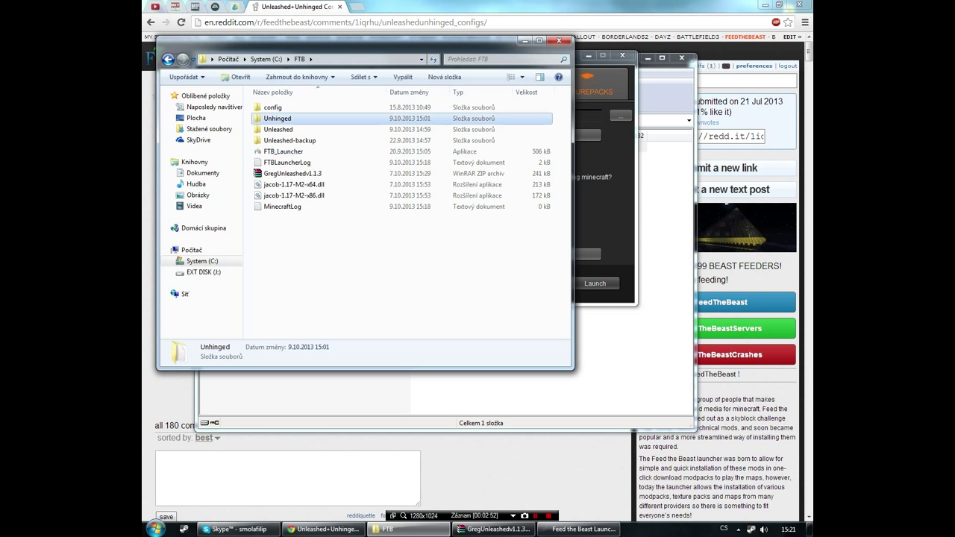
click(278, 129)
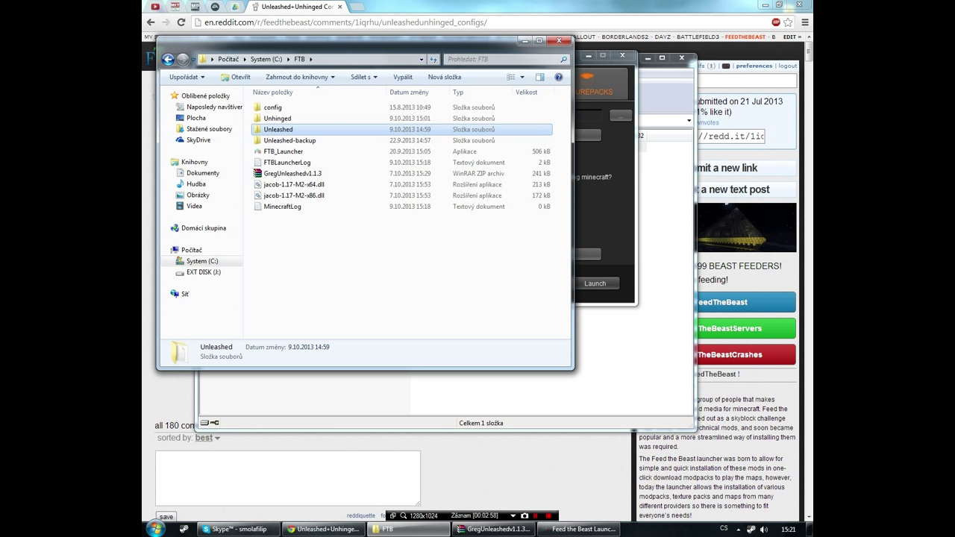
Step: Inspect the contents of the config folder in GregUnleashedv1.1.3.zip and return to the archive's root
click(619, 351)
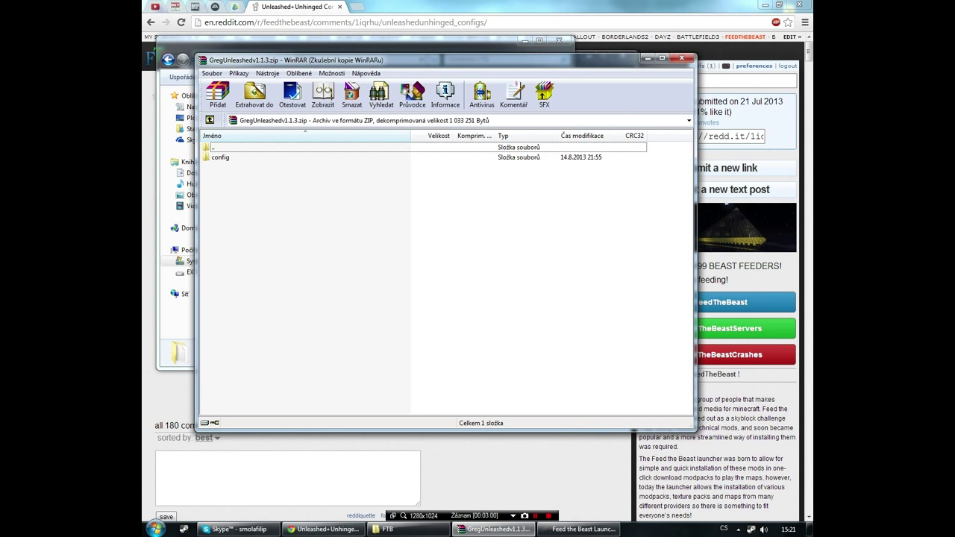
double_click(220, 158)
scroll(298, 224, down, 10)
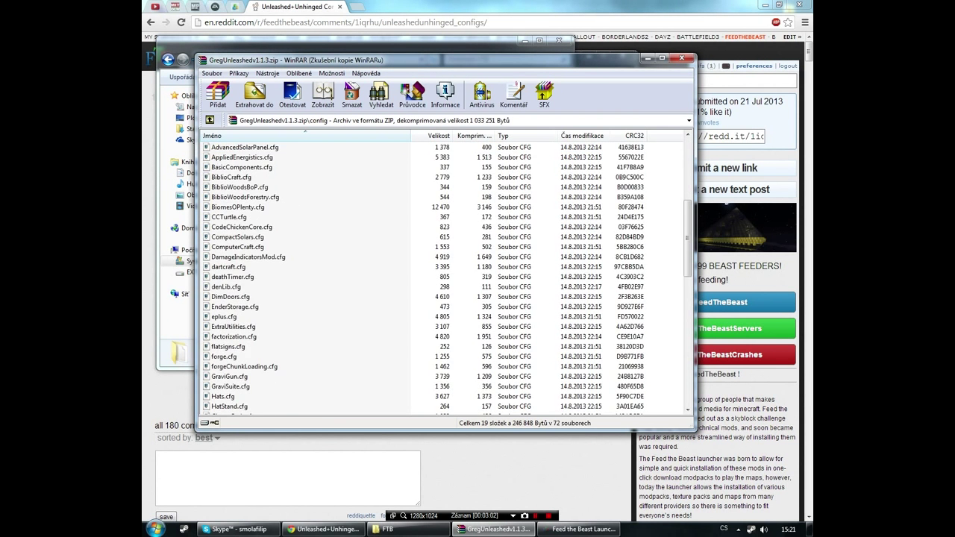
key(Home)
key(Return)
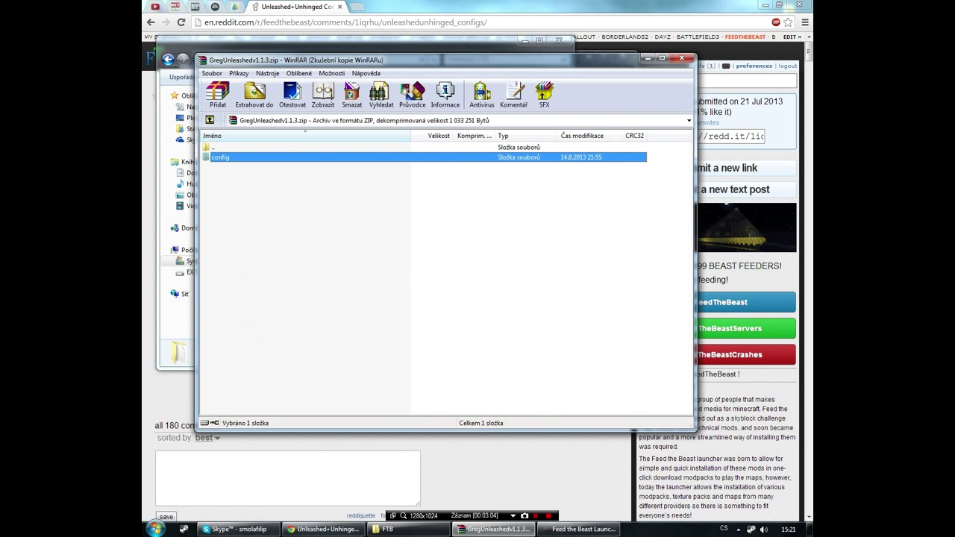
Step: Return to the FTB folder and open its Unhinged folder
click(408, 529)
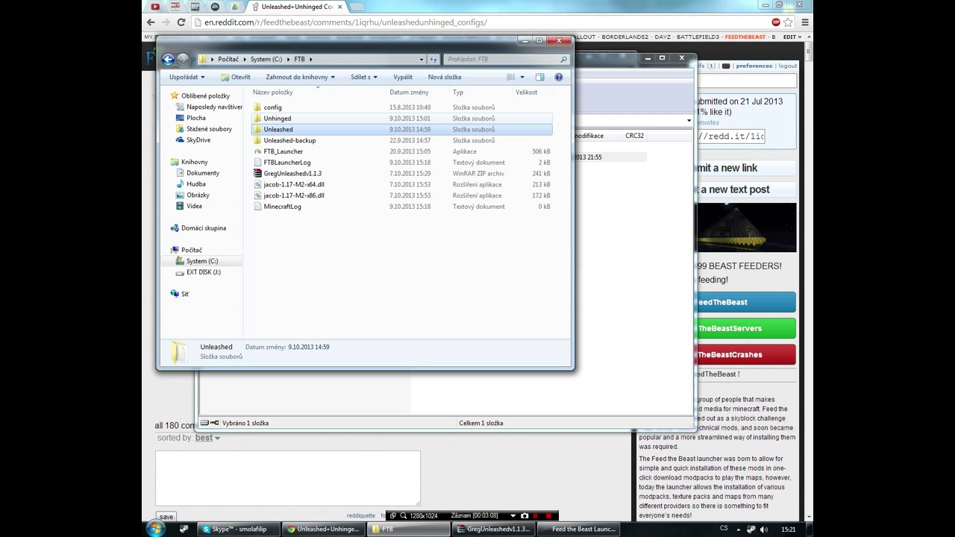
key(Return)
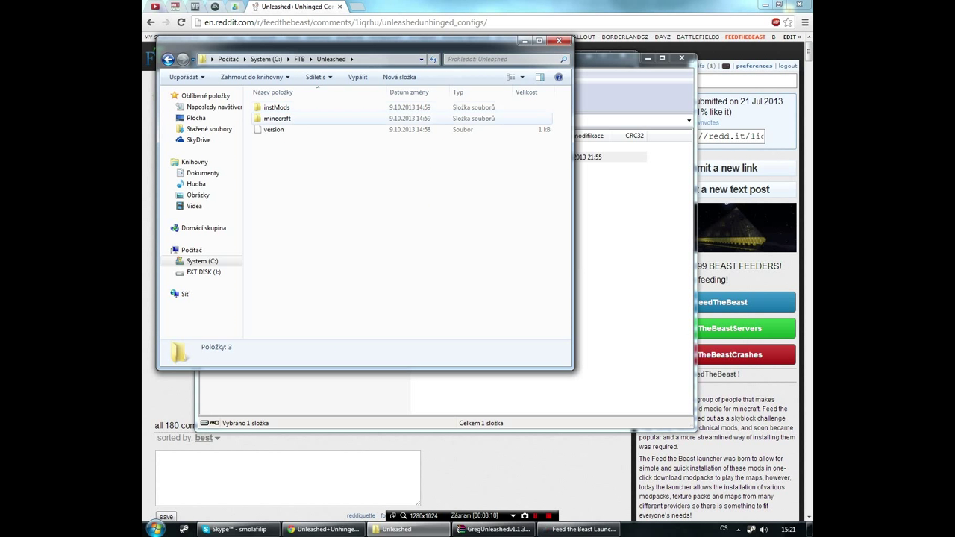
key(BackSpace)
key(Up)
key(Return)
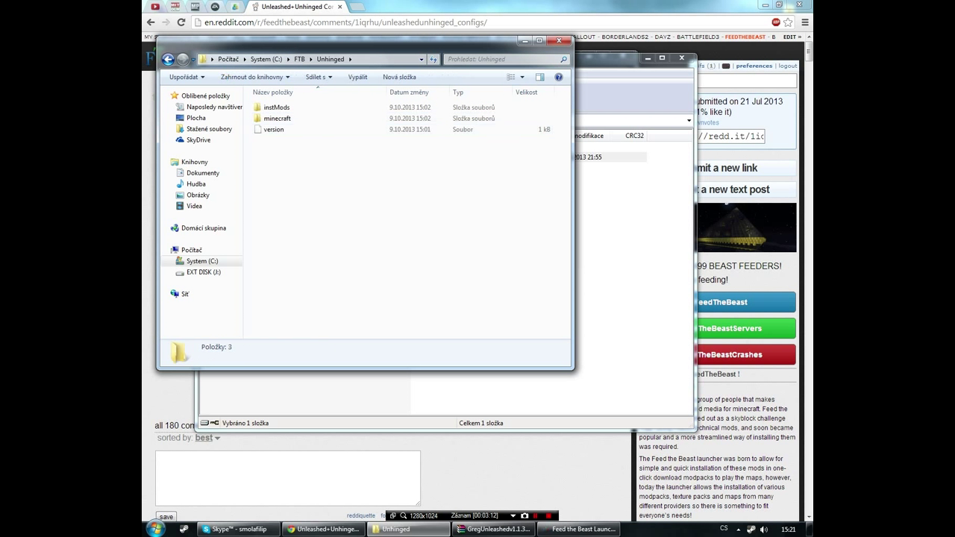
Step: Open the minecraft\mods folder inside Unhinged and select the gregtechmod archive
key(Down)
key(Down)
key(Return)
key(Down)
key(Down)
key(Down)
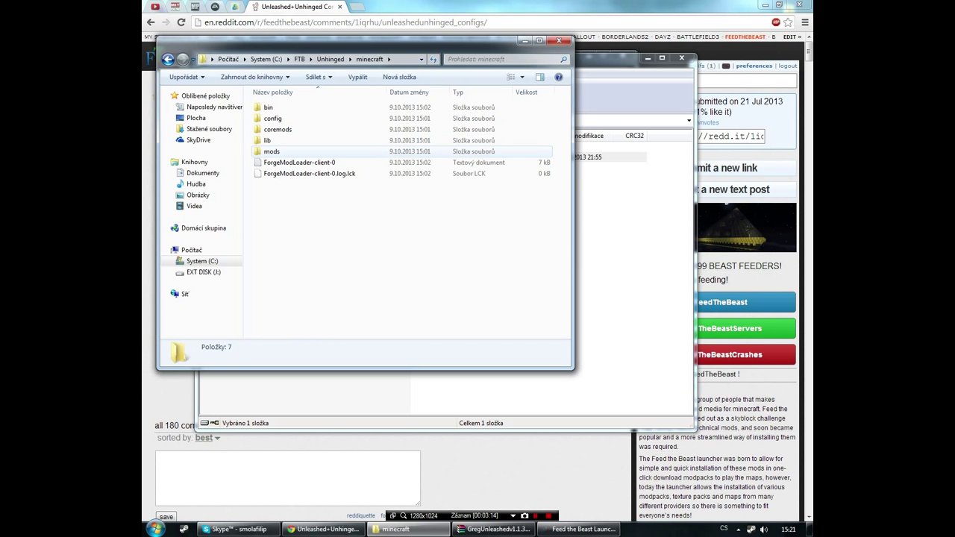
key(Return)
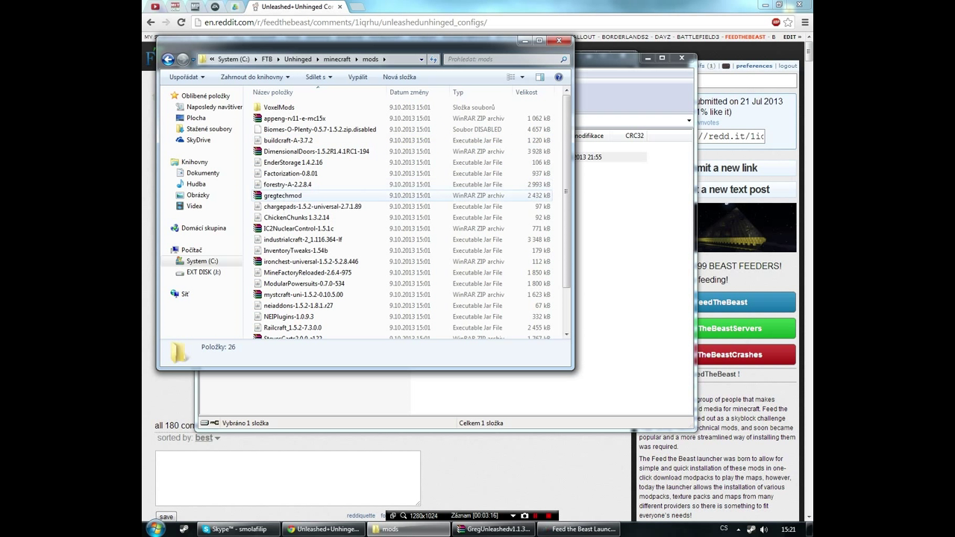
click(282, 196)
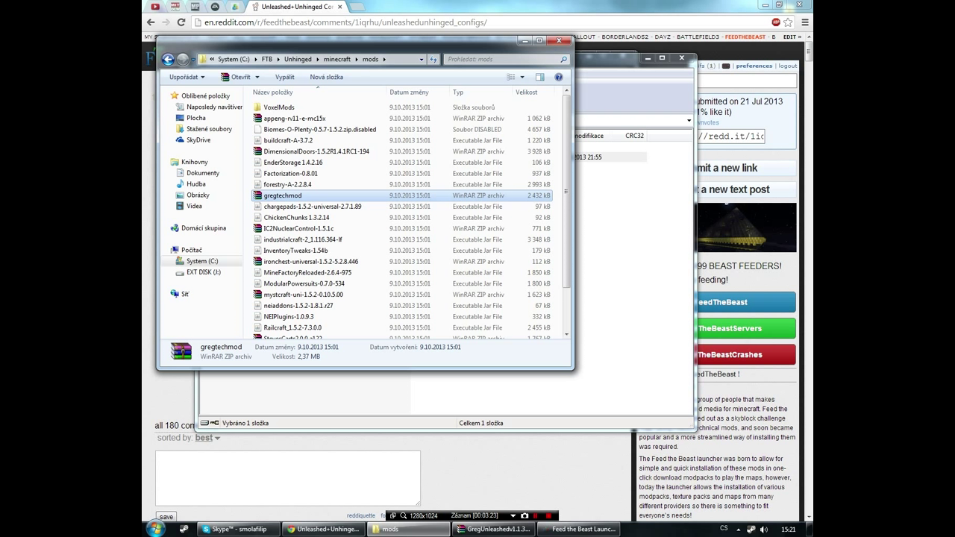
Step: Go back to the FTB folder and open Unleashed\minecraft\mods
key(BackSpace)
key(BackSpace)
key(BackSpace)
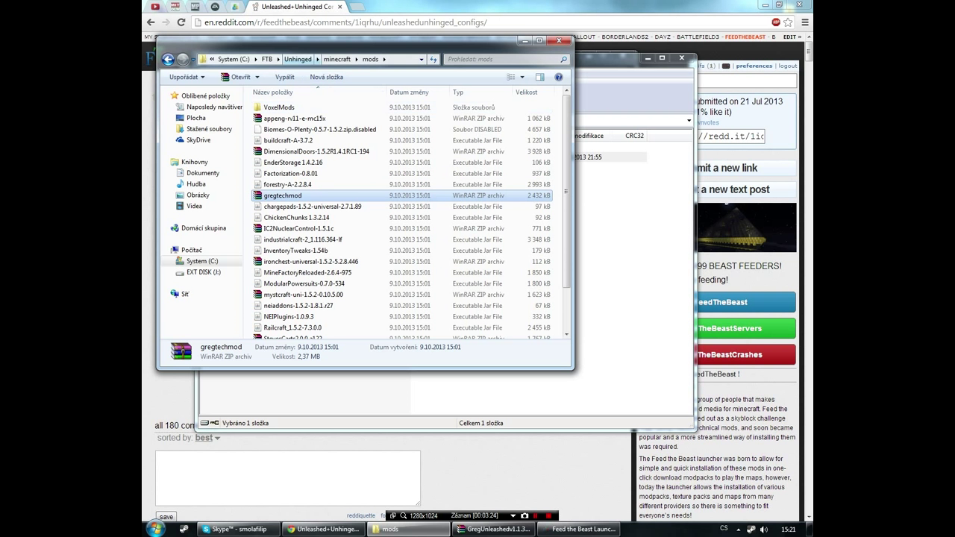
double_click(277, 129)
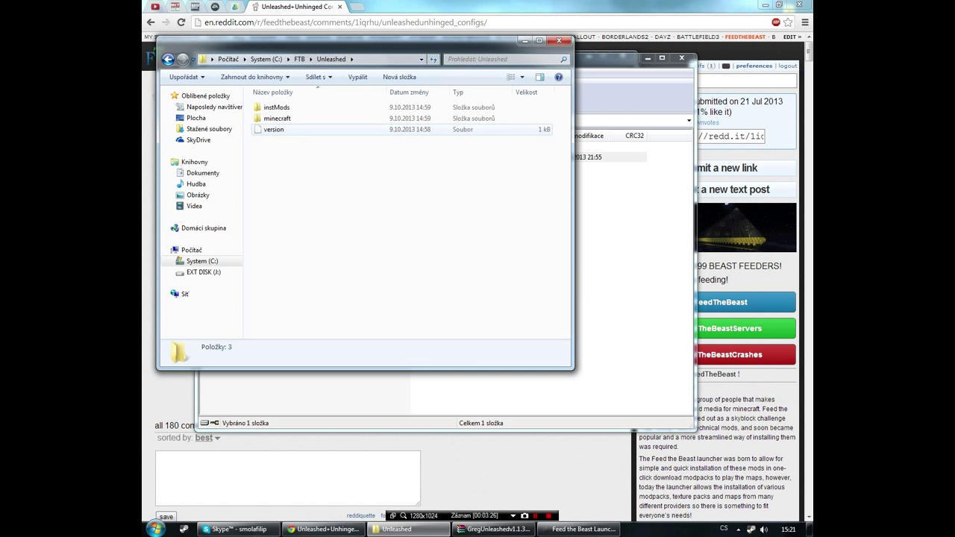
double_click(276, 118)
double_click(271, 151)
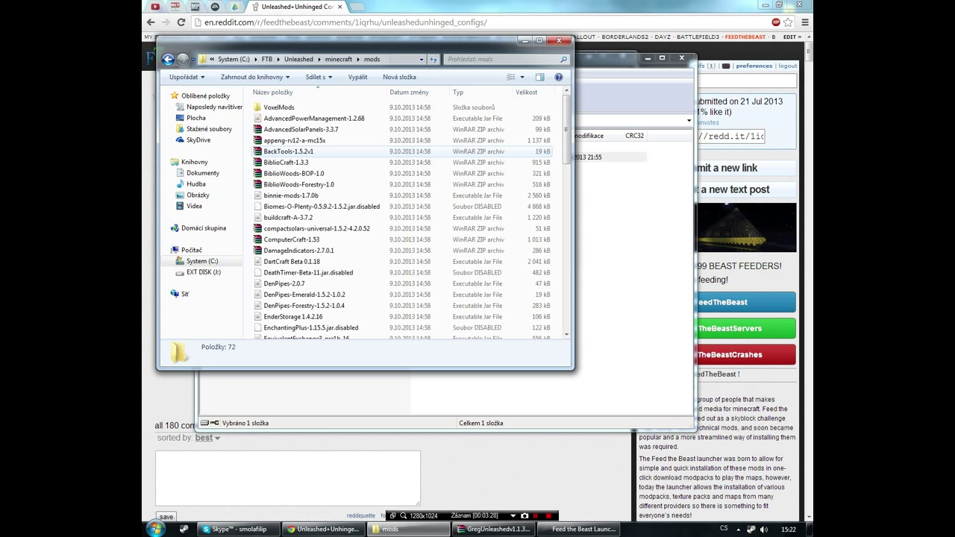
Step: Paste the copied gregtechmod archive into the Unleashed\minecraft\mods folder
text(gregtechmod)
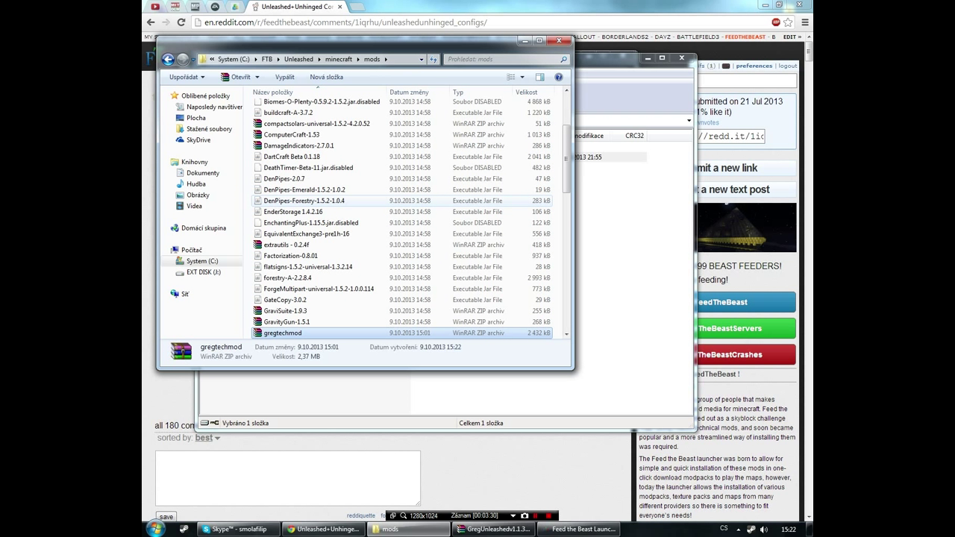
scroll(314, 216, up, 4)
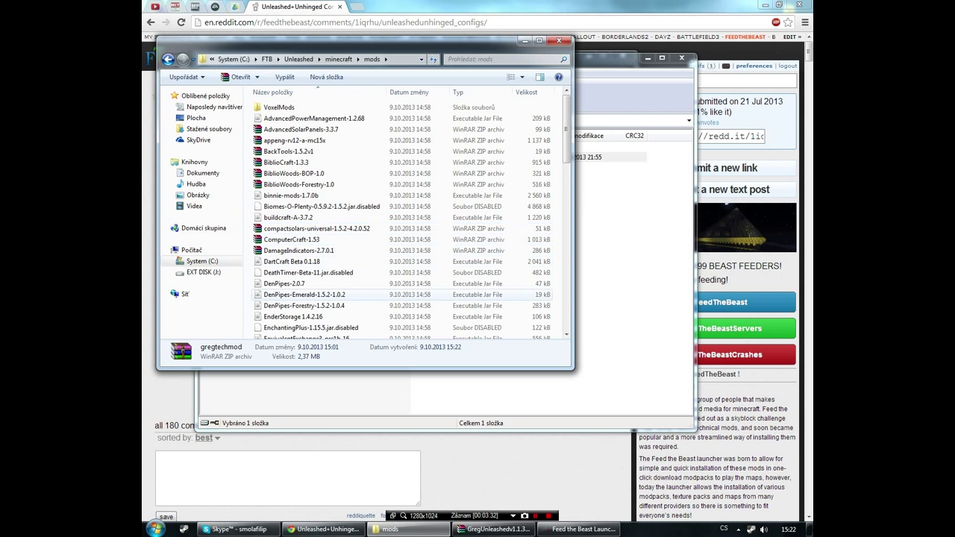
Step: Switch to the Feed the Beast Launcher, open the FTB Unleashed mod pack for editing and disable TConstruct_1.5.2_1.4.2.1
click(579, 529)
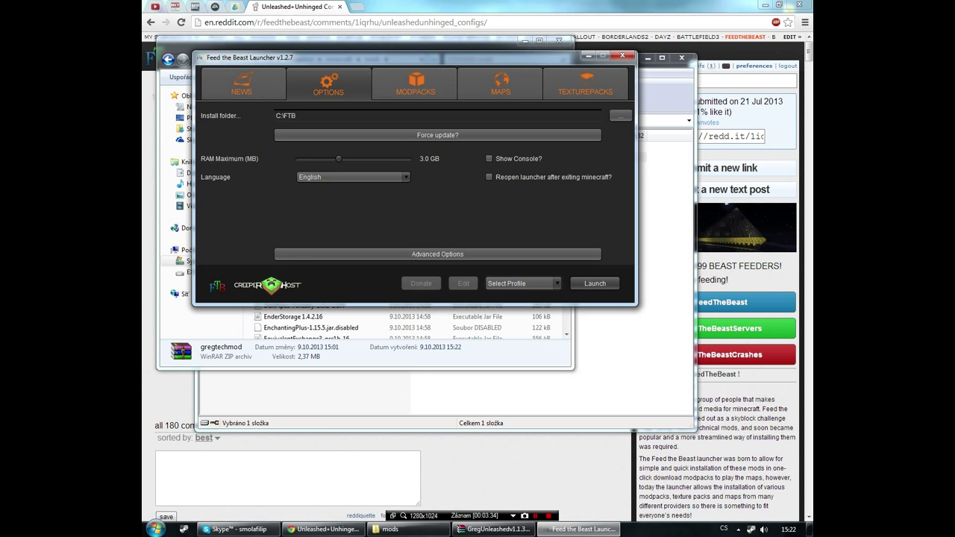
click(415, 85)
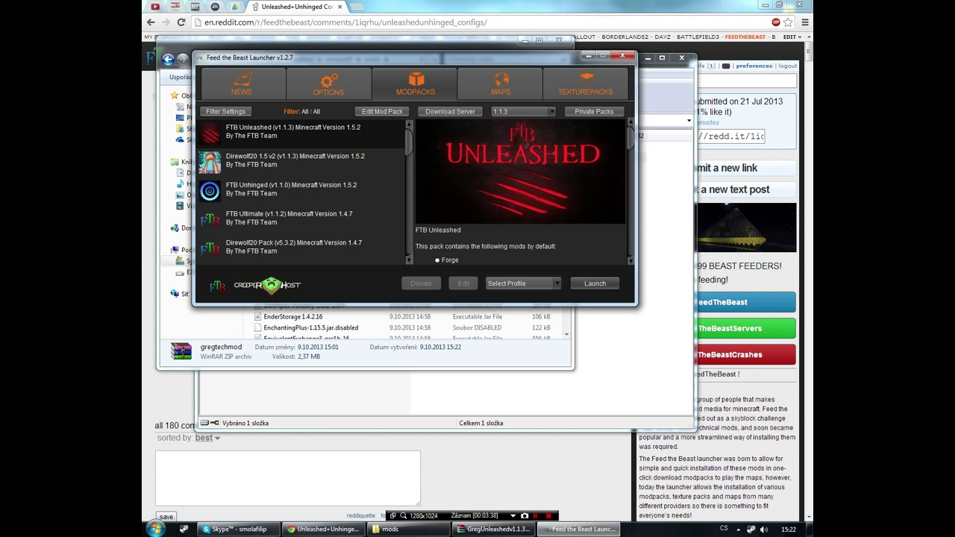
click(382, 111)
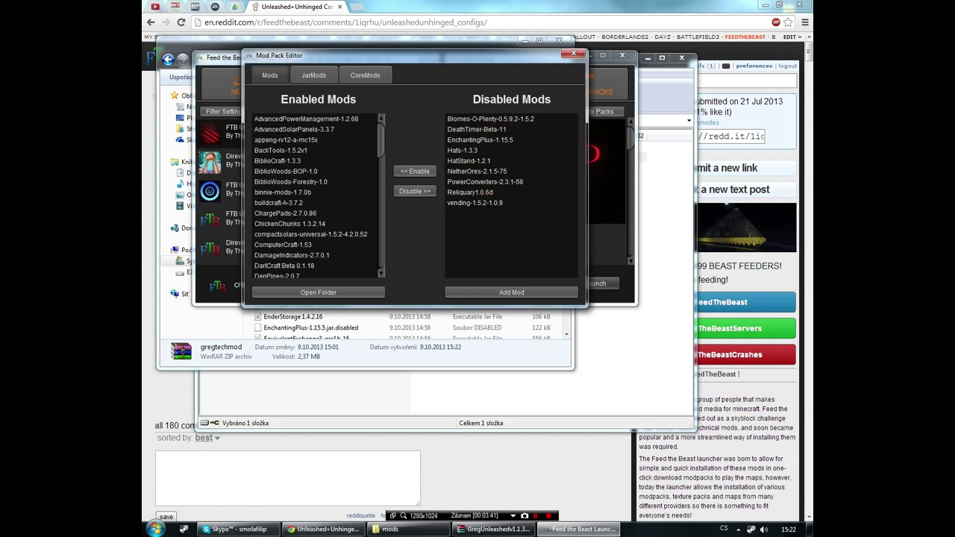
drag(381, 140, 381, 254)
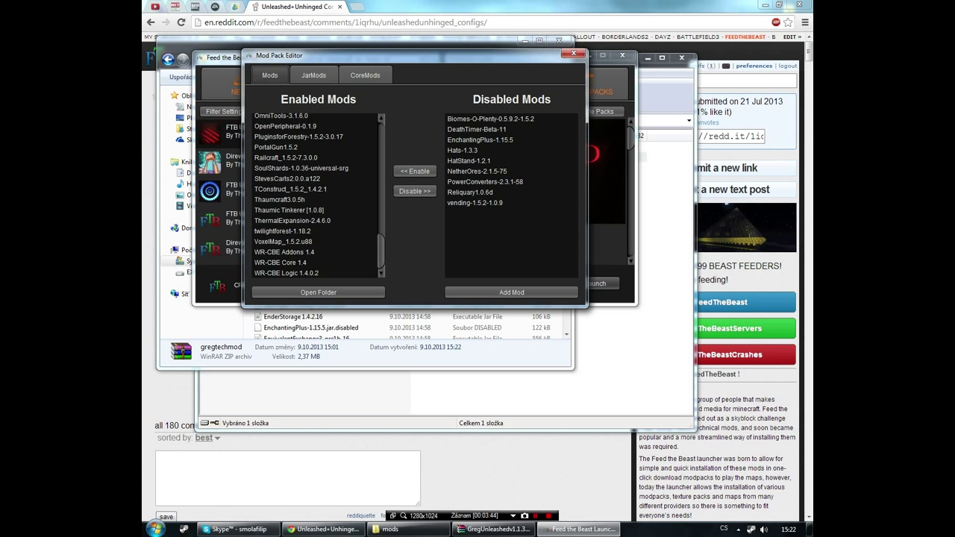
click(306, 189)
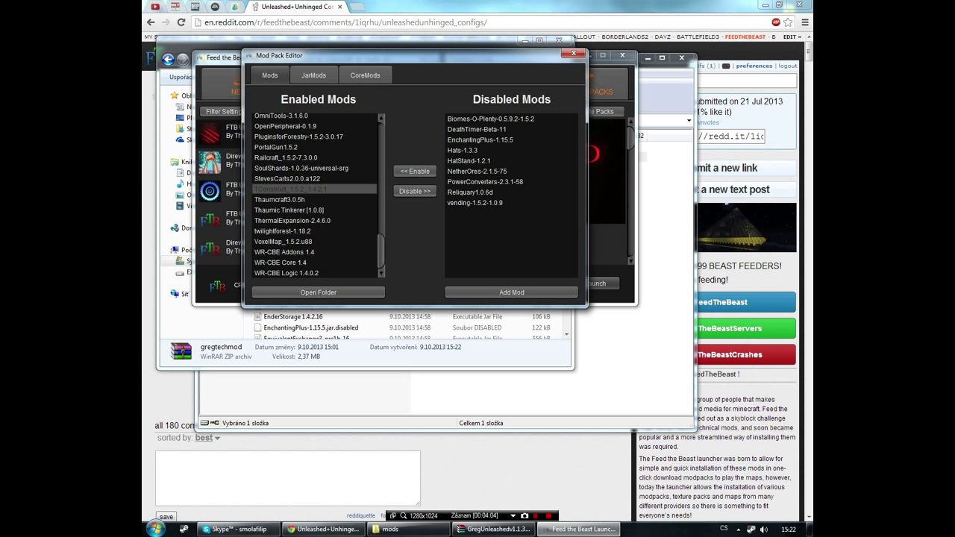
click(415, 191)
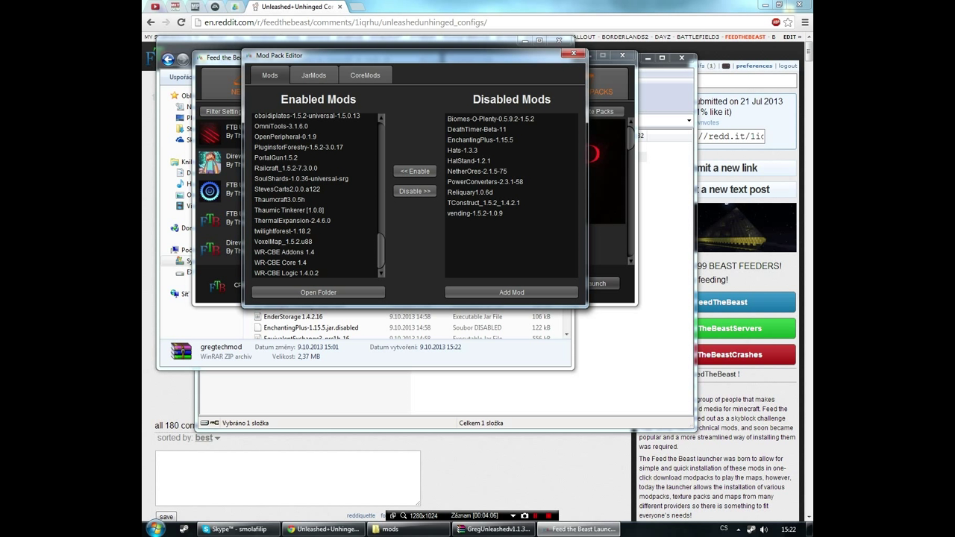
Step: Enable the disabled mods Biomes-O-Plenty-0.5.9.2-1.5.2, EnchantingPlus-1.15.5, NetherOres-2.1.5-75 and Reliquary1.0.6d
scroll(317, 195, up, 15)
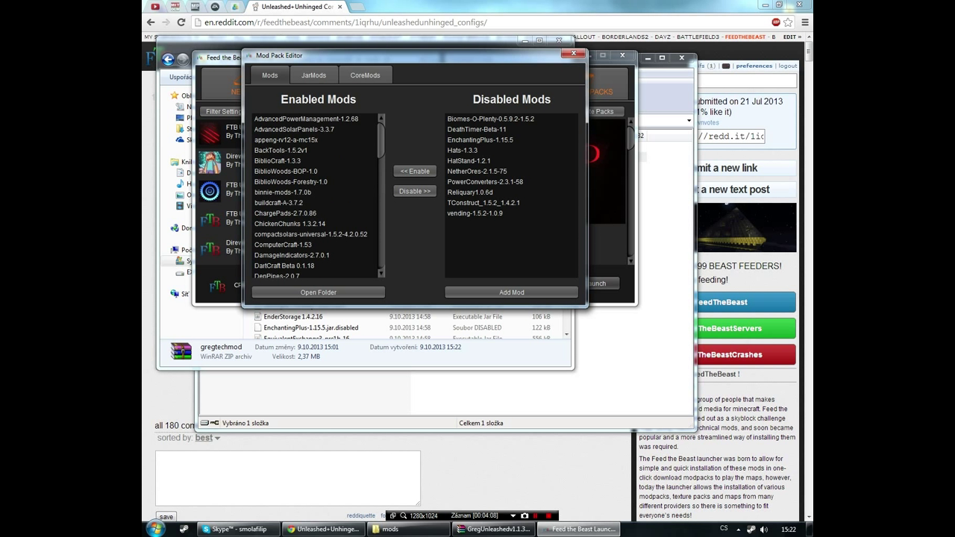
click(491, 119)
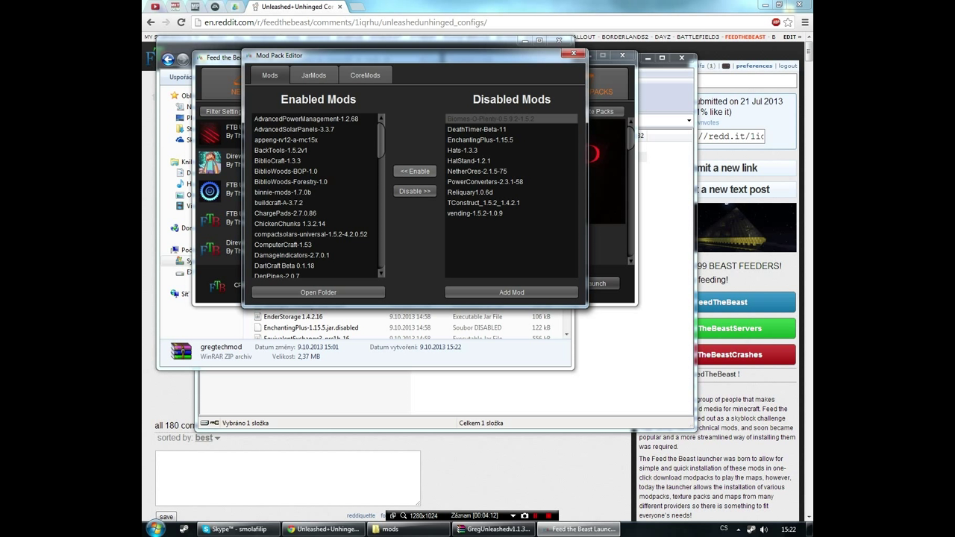
click(415, 172)
click(482, 130)
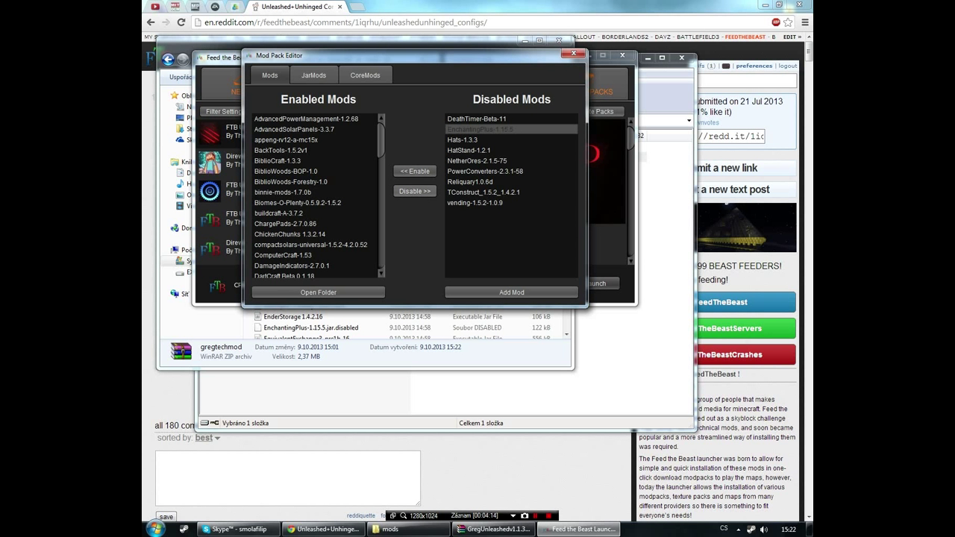
click(415, 171)
click(475, 150)
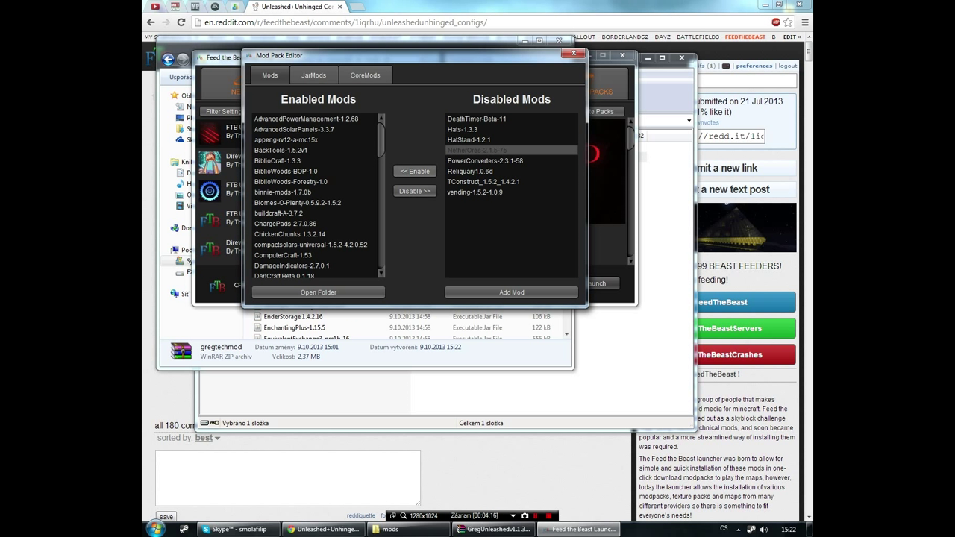
click(415, 171)
click(472, 161)
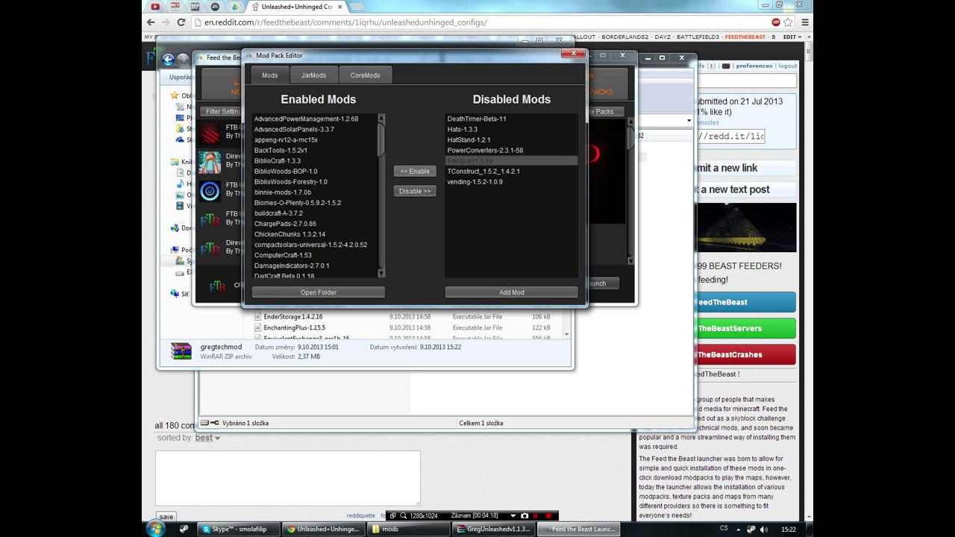
click(415, 171)
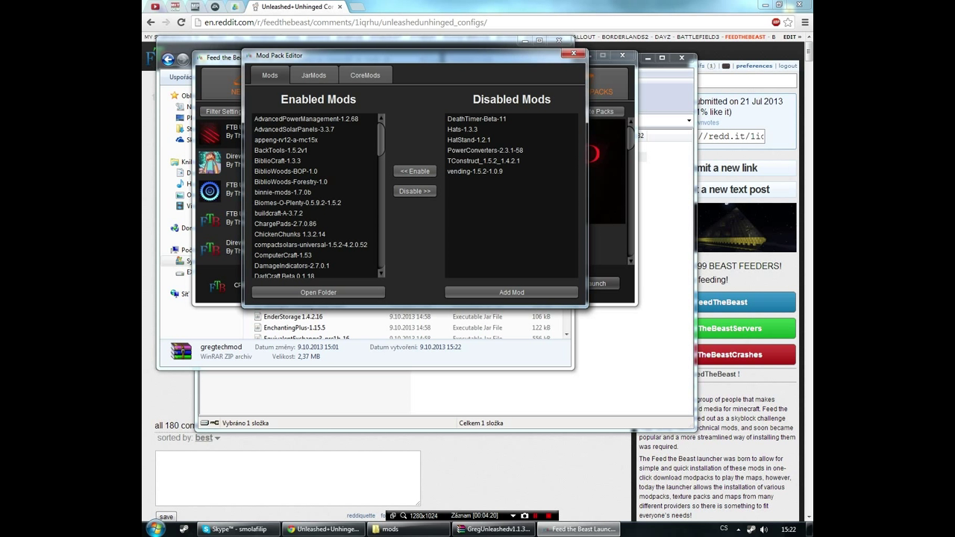
Step: Check the enabled mods list for gregtechmod and close the Mod Pack Editor
scroll(316, 196, down, 5)
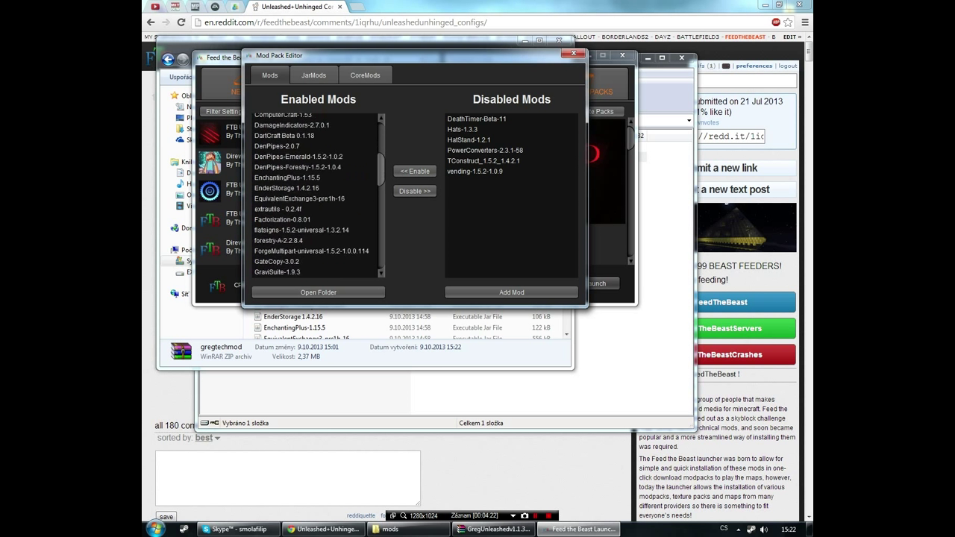
mouse_move(381, 179)
mouse_down()
mouse_move(381, 247)
mouse_move(381, 165)
mouse_up()
scroll(316, 196, down, 5)
drag(381, 181, 381, 187)
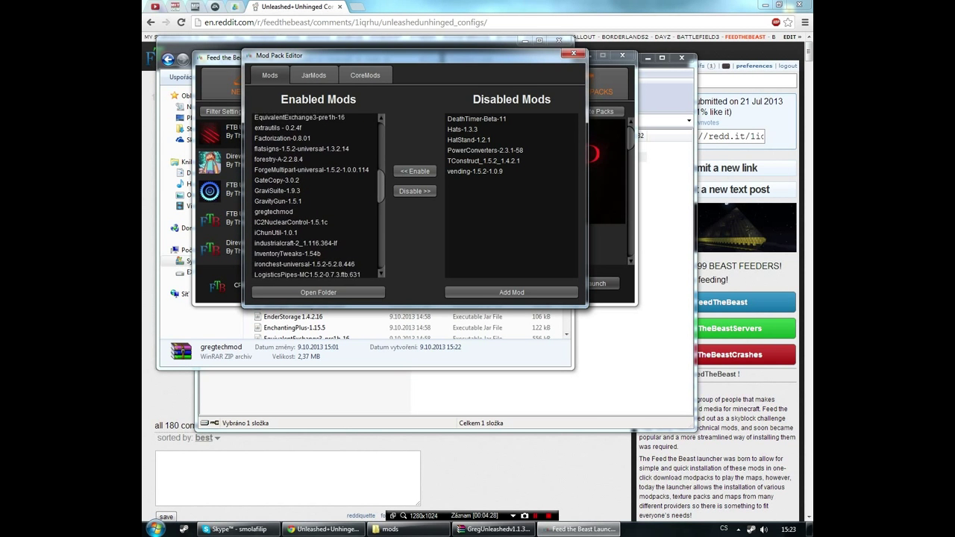
click(299, 212)
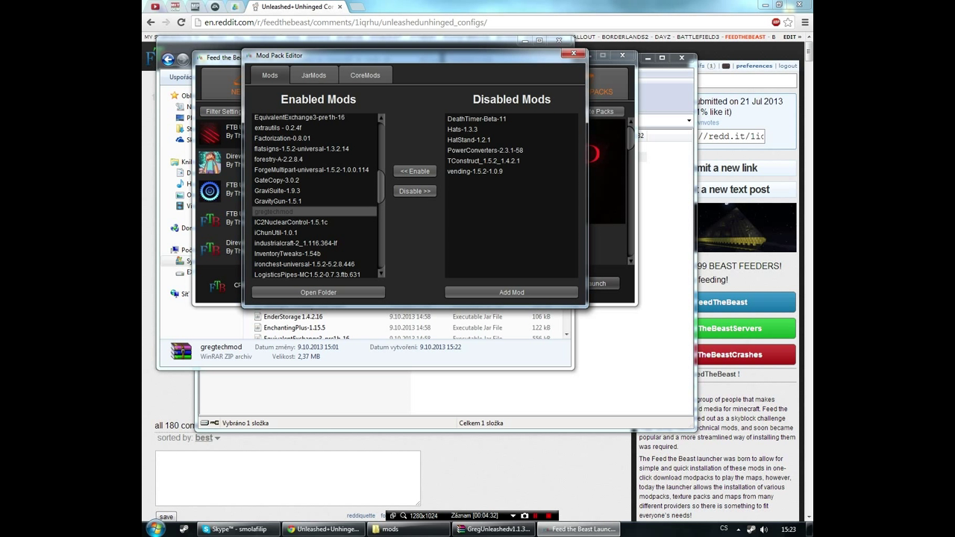
click(574, 53)
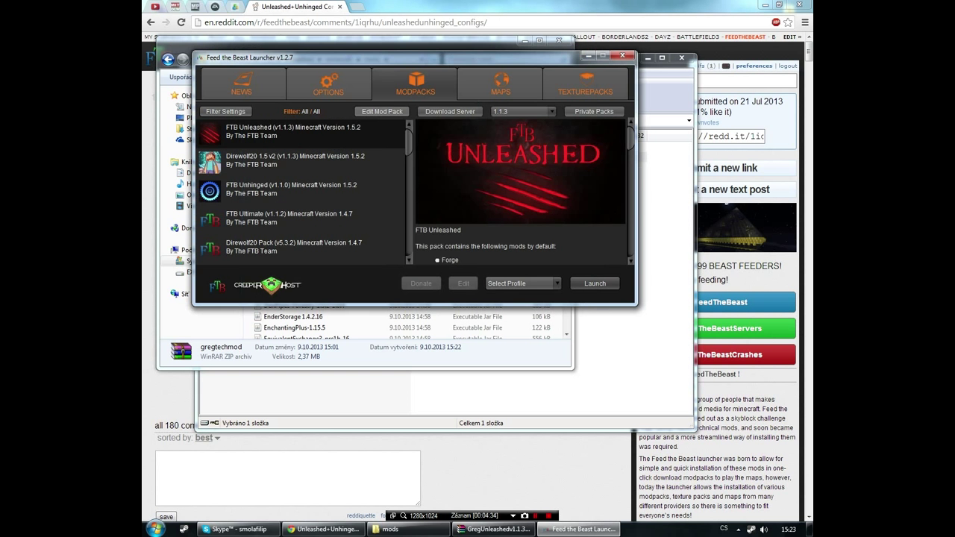
Step: Go to Unleashed's minecraft folder in the file explorer and copy the config folder from GregUnleashedv1.1.3.zip
click(408, 530)
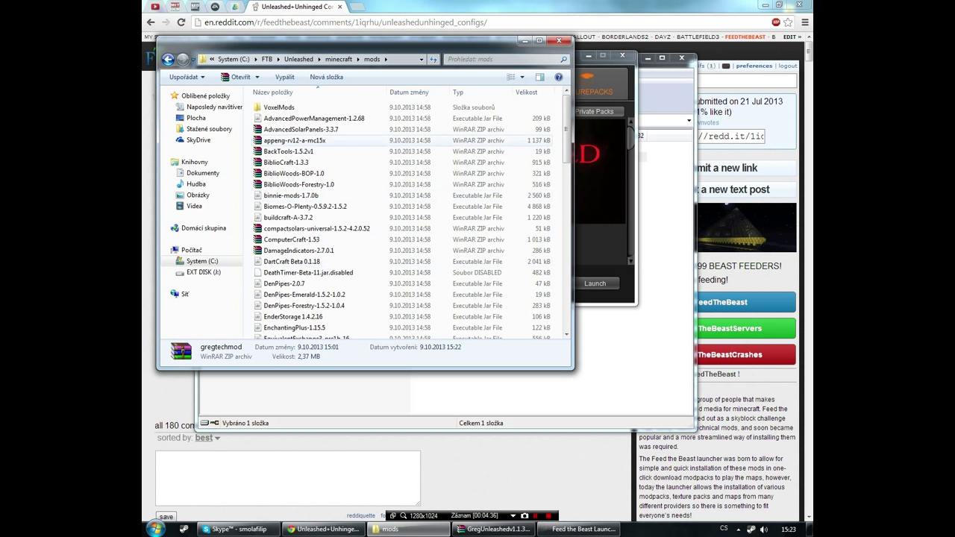
click(339, 59)
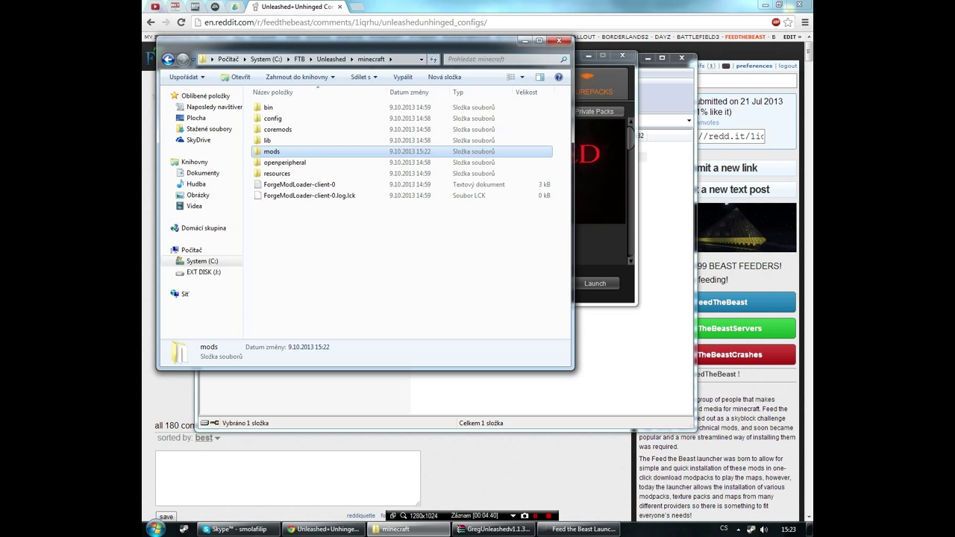
click(273, 119)
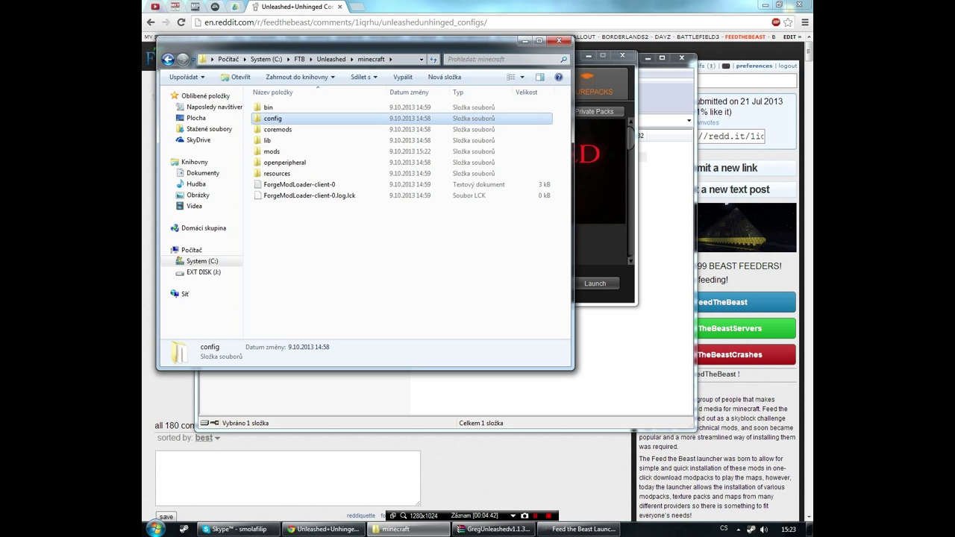
click(598, 381)
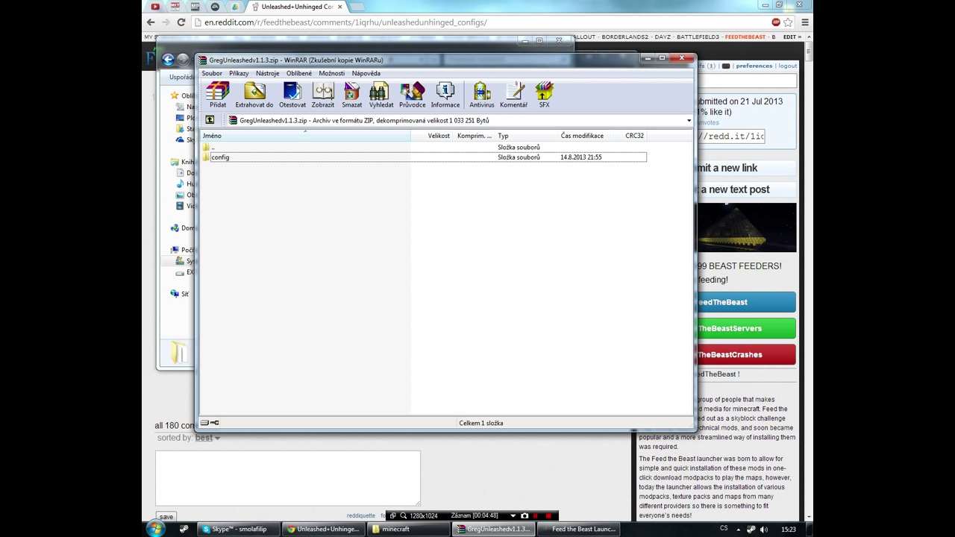
click(221, 158)
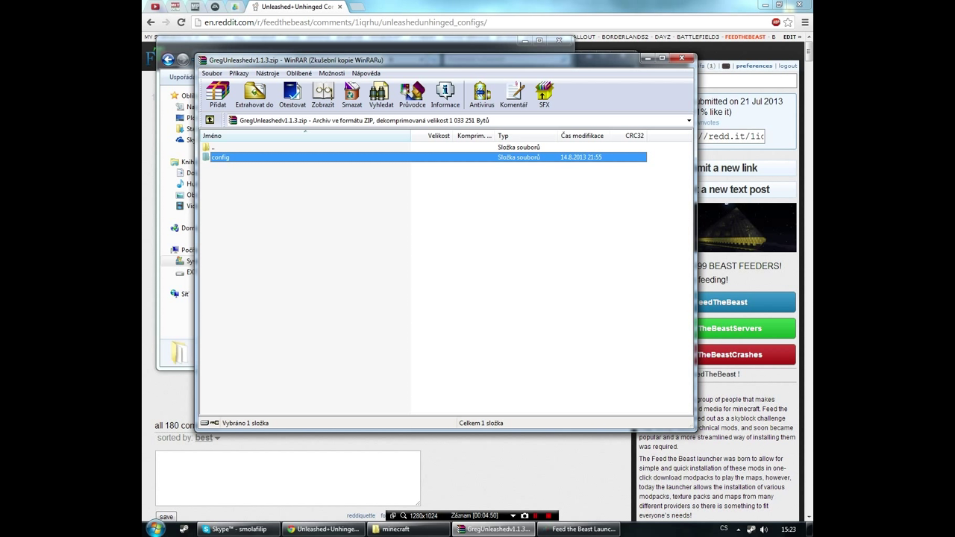
key(alt+Tab)
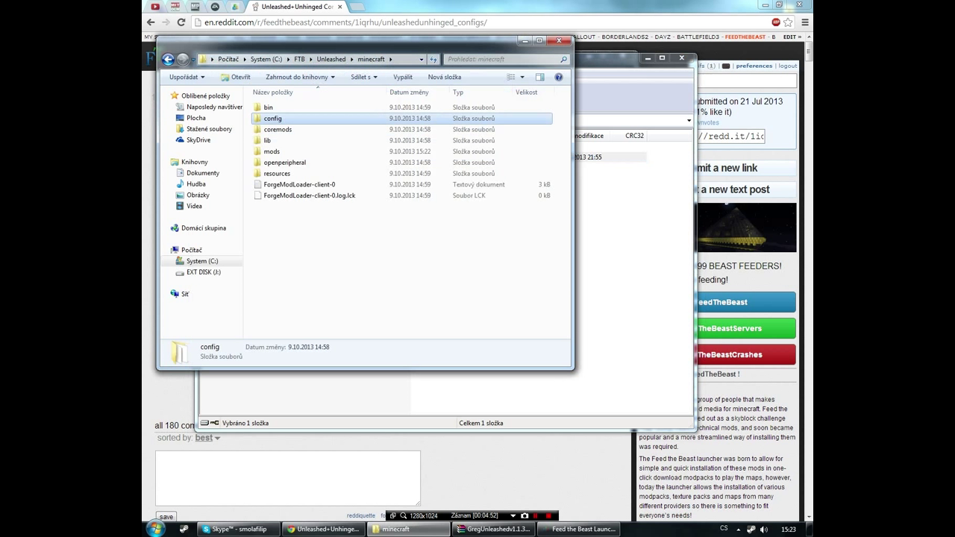
Step: Paste the config folder into Unleashed\minecraft, merging it with the existing one and replacing all conflicting files
click(373, 261)
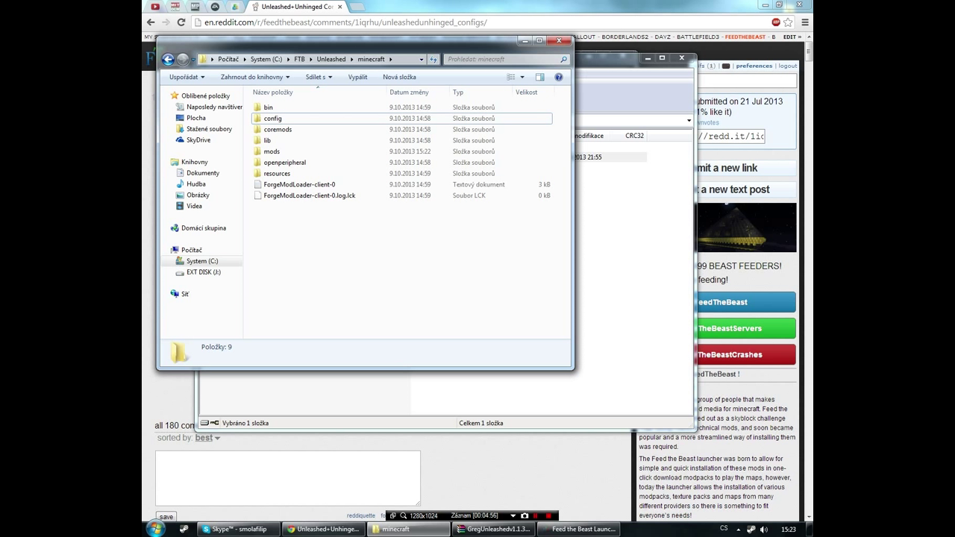
key(ctrl+v)
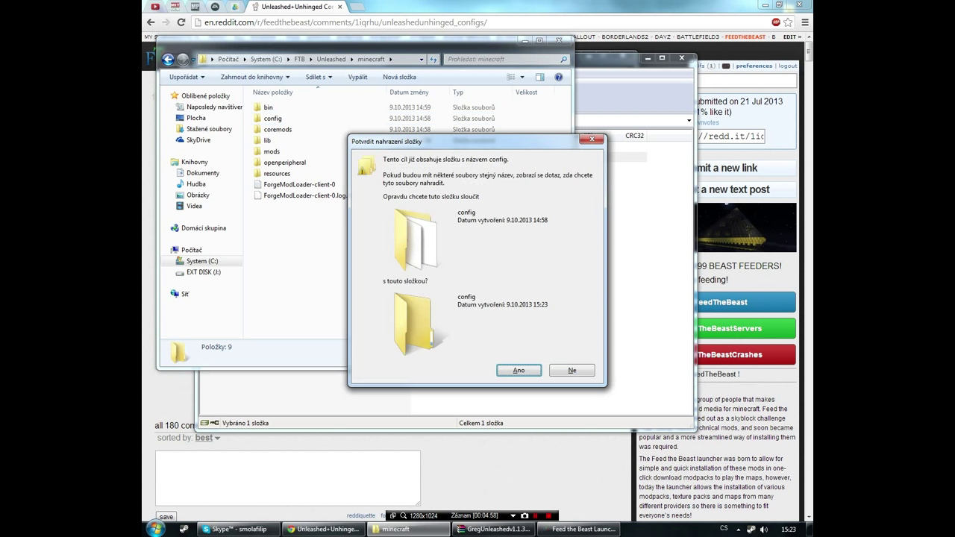
key(Return)
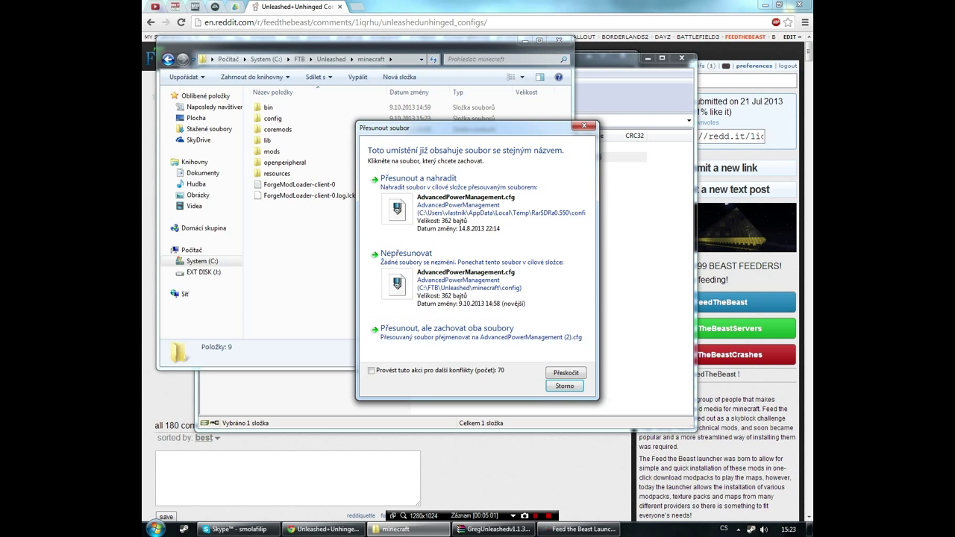
click(372, 371)
click(455, 198)
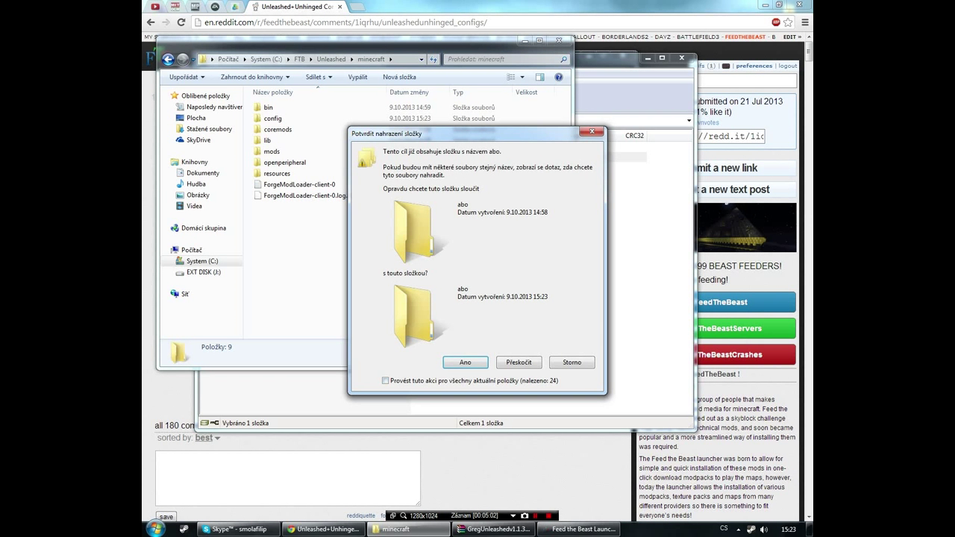
key(Return)
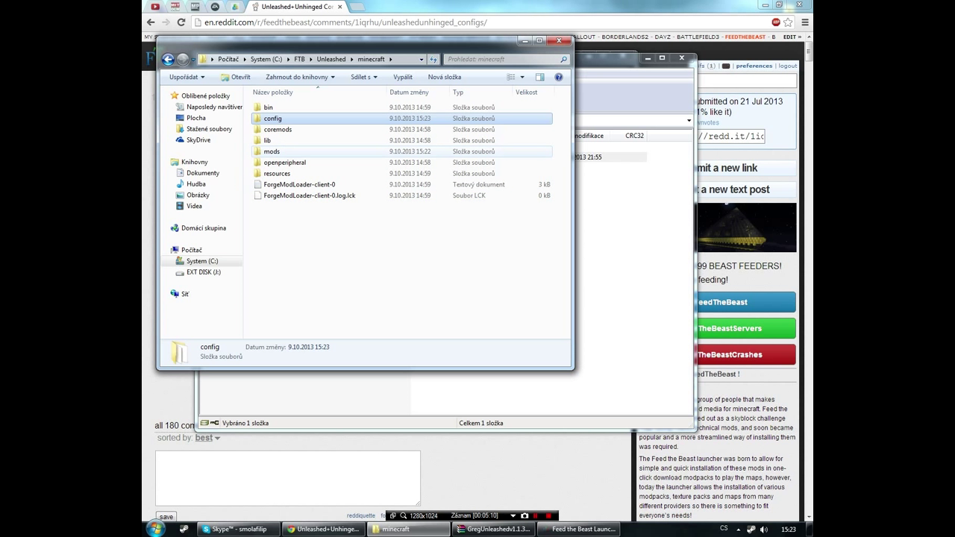
Step: Open Unleashed's mods folder, then launch FTB Unleashed from the Feed the Beast Launcher with the saved profile
double_click(271, 151)
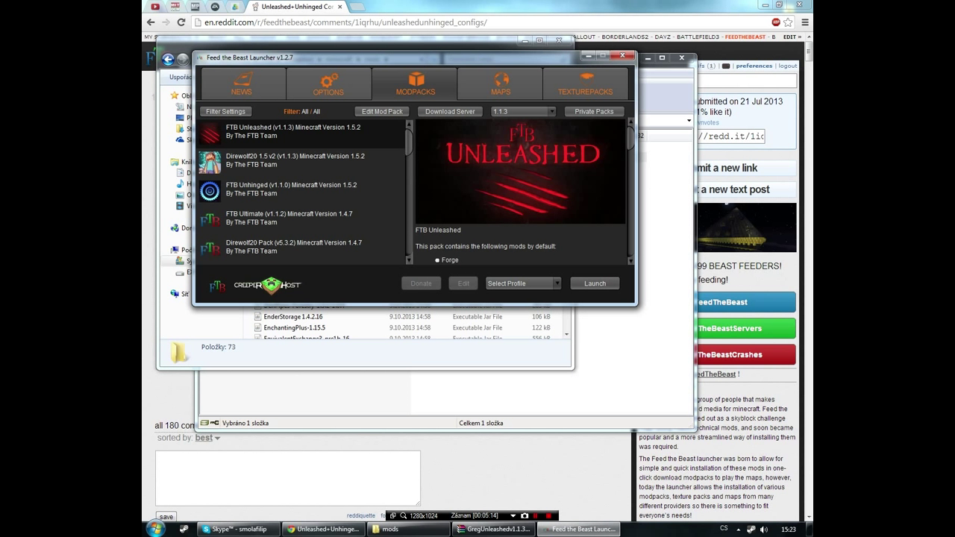
click(523, 283)
click(522, 306)
click(595, 283)
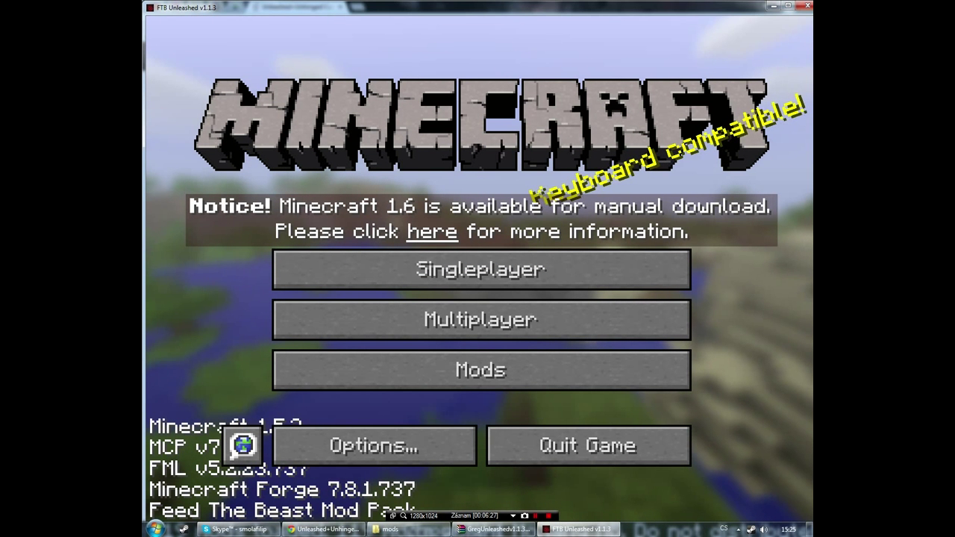
Step: Turn both the sound and the music off in Minecraft's options
click(374, 445)
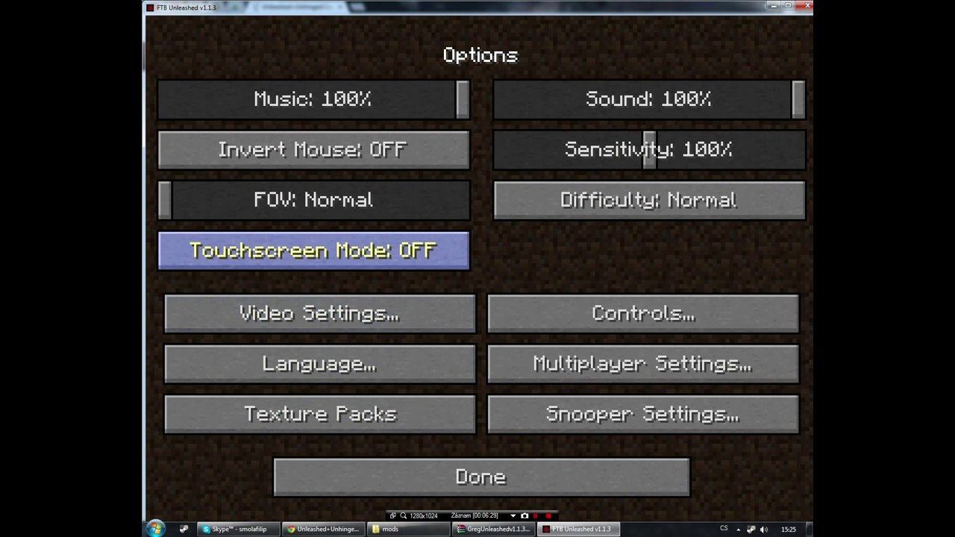
drag(797, 99, 501, 99)
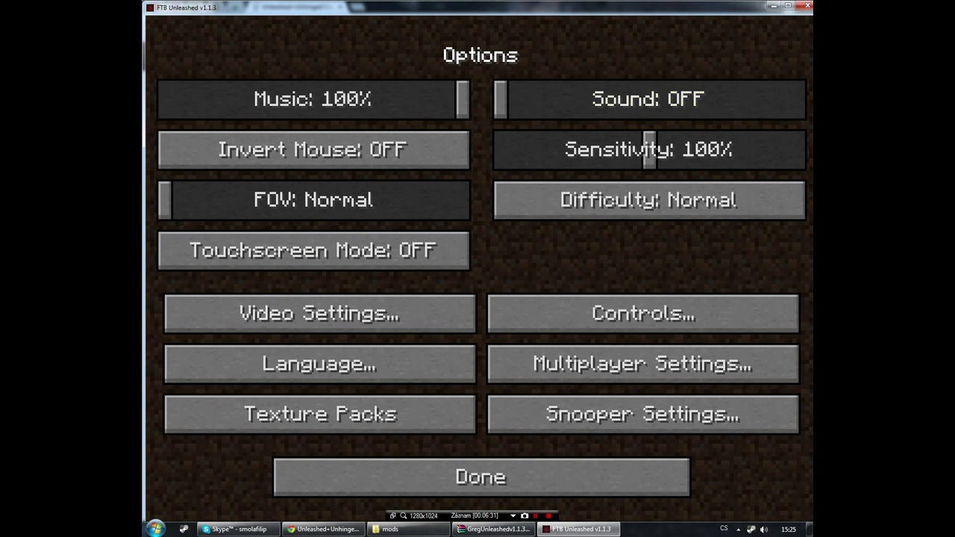
click(256, 99)
drag(255, 99, 166, 99)
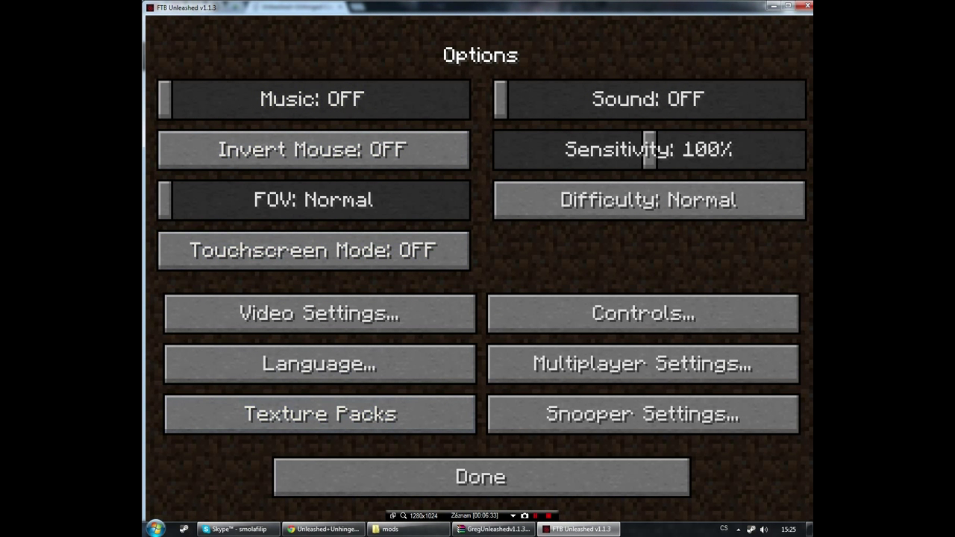
Step: Set the GUI scale to Small in the video settings
click(319, 314)
click(313, 263)
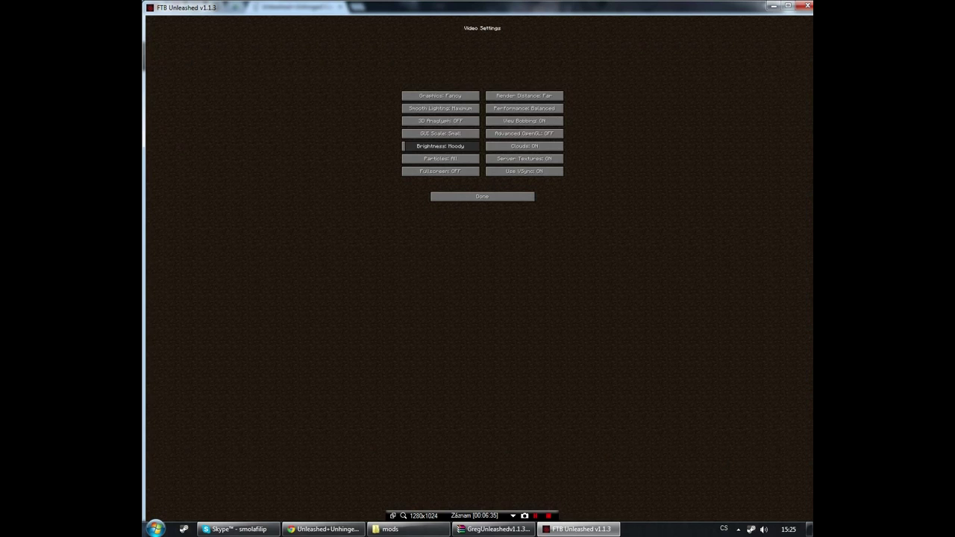
Step: Set the GUI scale to Normal and create a new singleplayer world with the game mode set to Creative
click(440, 133)
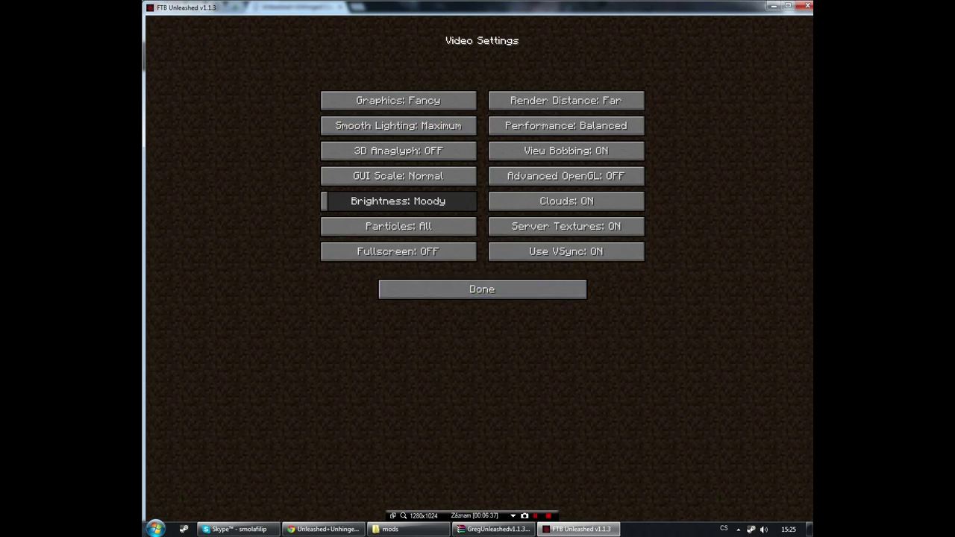
click(482, 289)
click(482, 207)
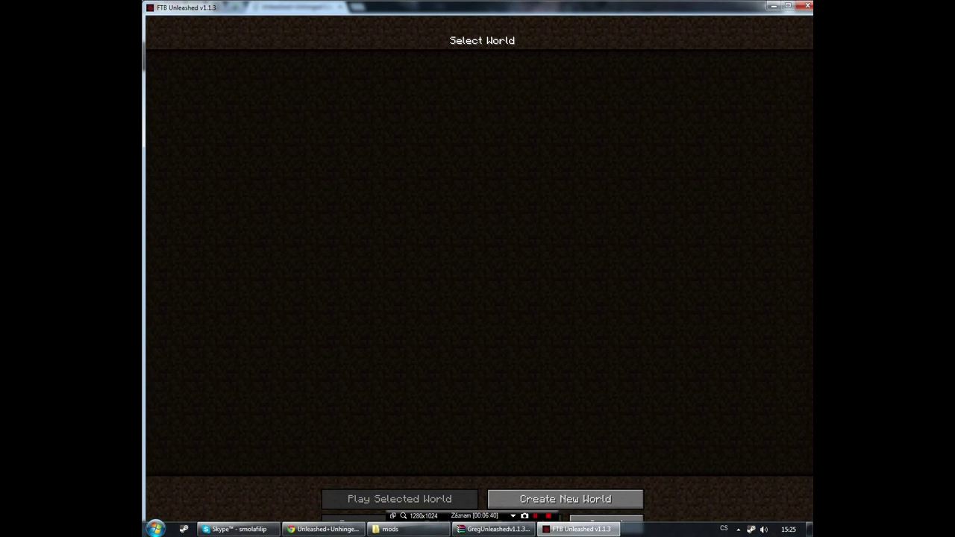
click(565, 499)
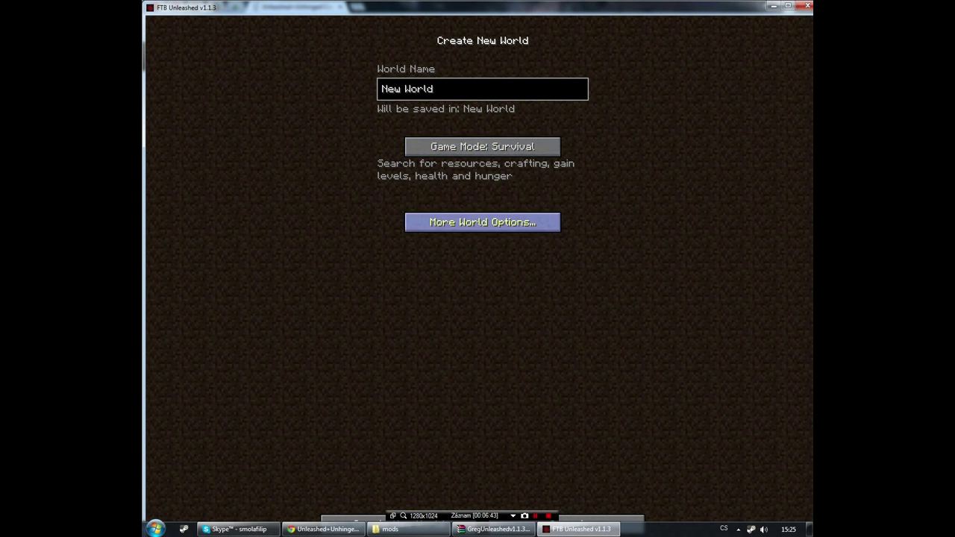
click(482, 146)
click(482, 147)
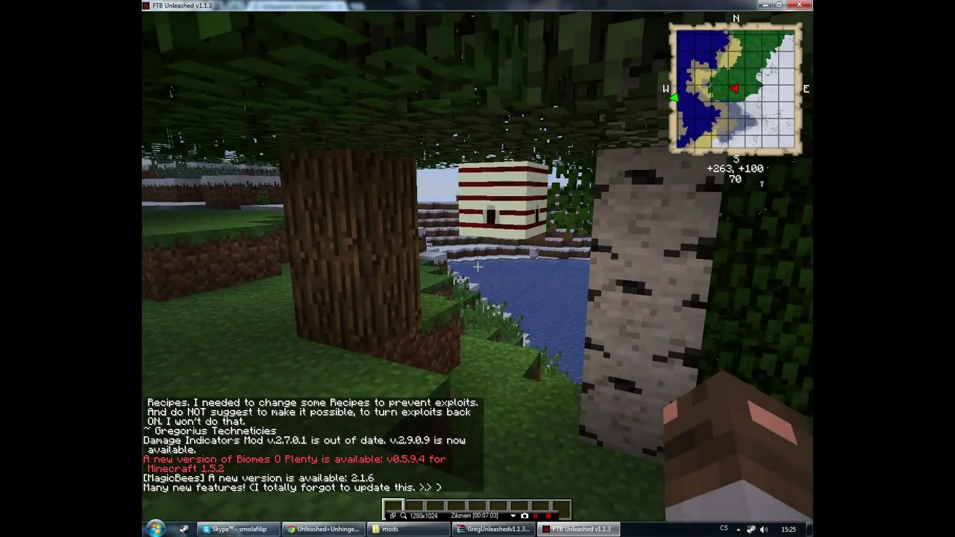
Step: Check the startup messages in the chat and look around the new world's forest and frozen lake
key(t)
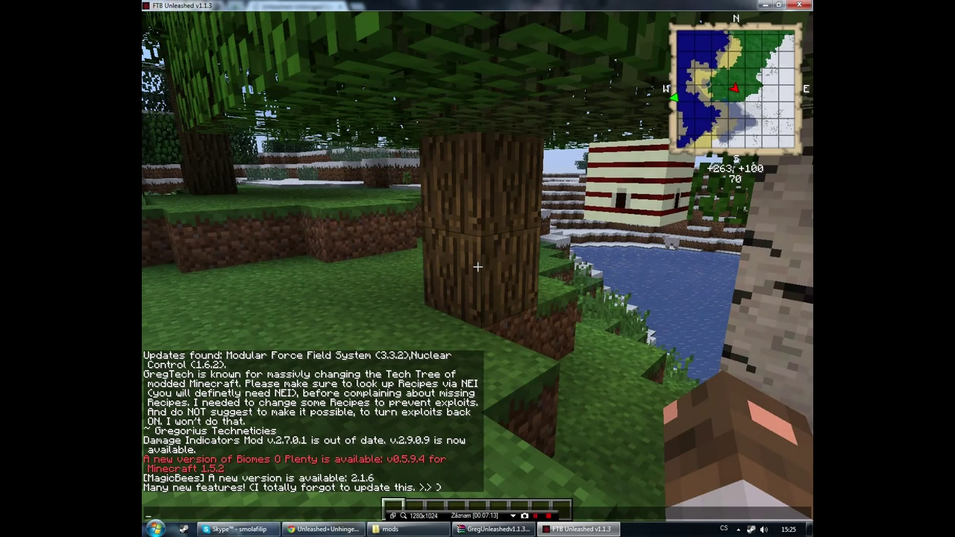
key(Escape)
key(w)
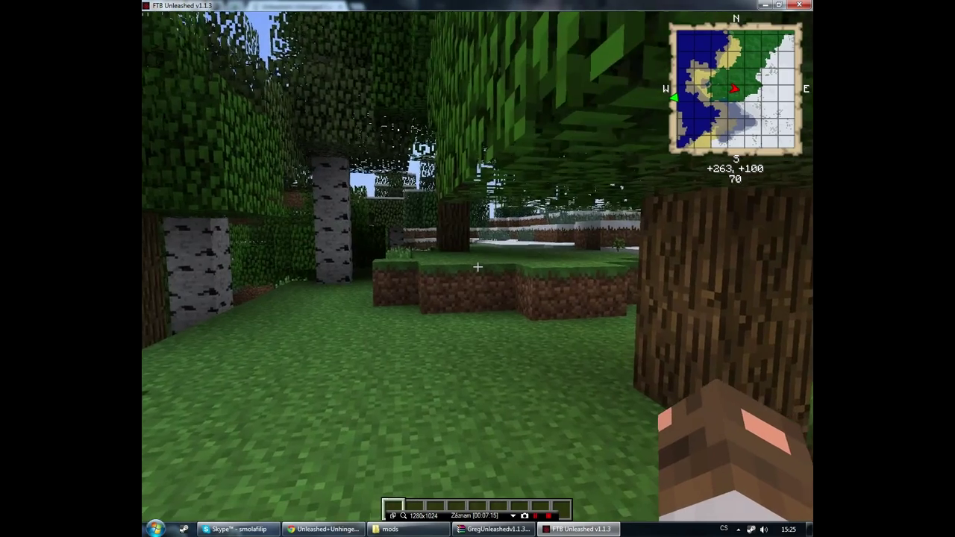
key(w)
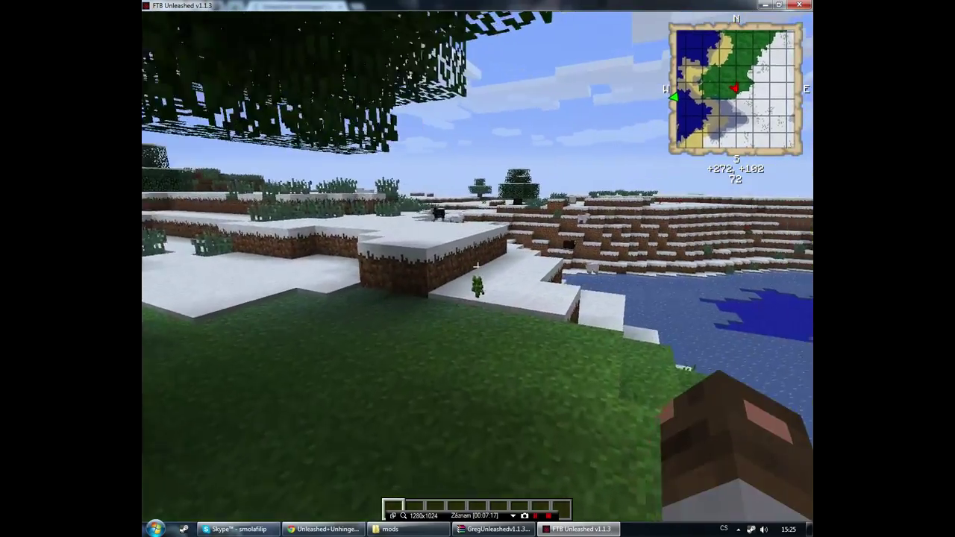
key(d)
key(space)
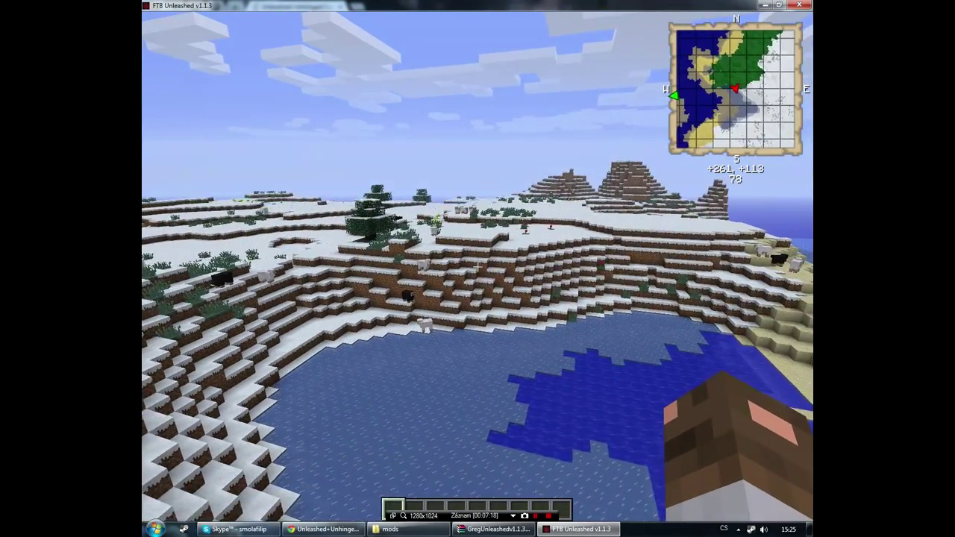
Step: Switch to the extended creative inventory and search the item list for "fusion", clearing the search when done
key(e)
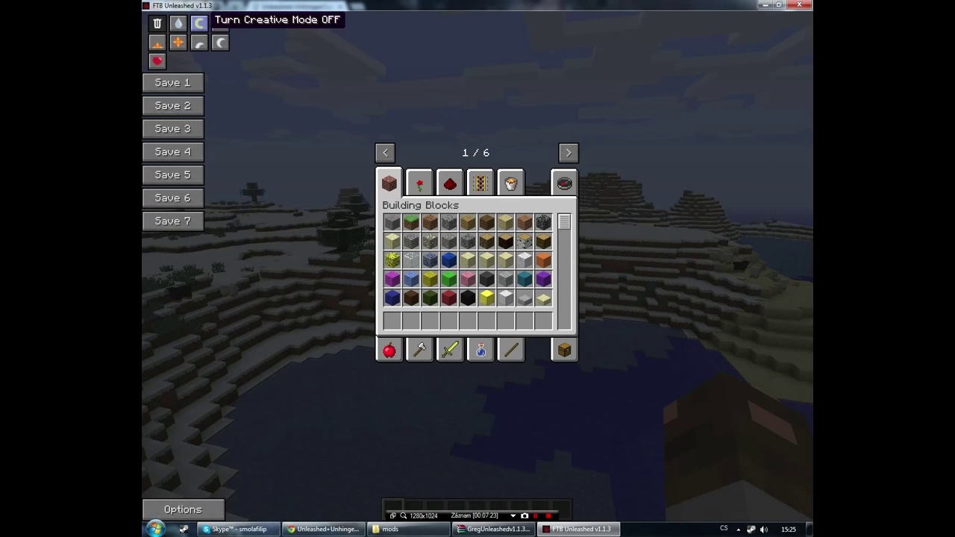
click(200, 23)
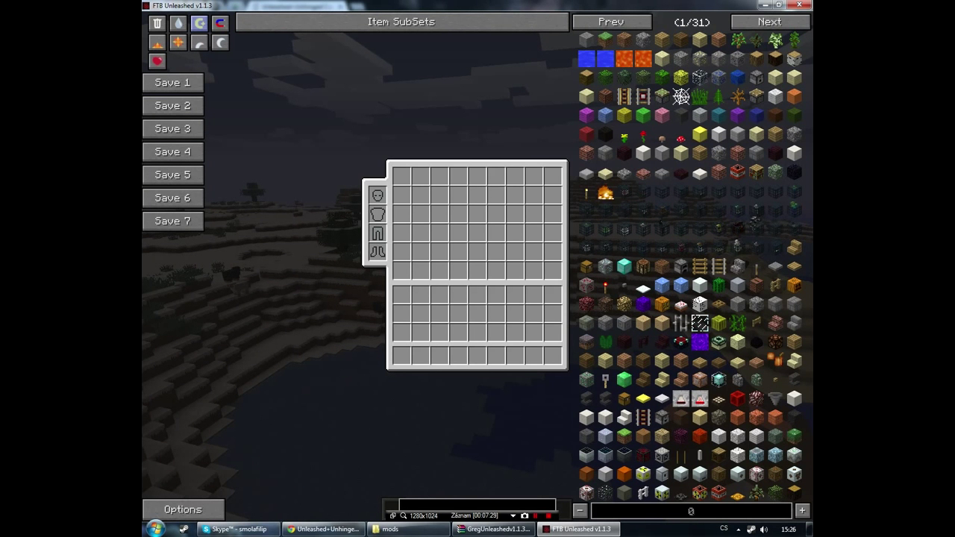
text(sion)
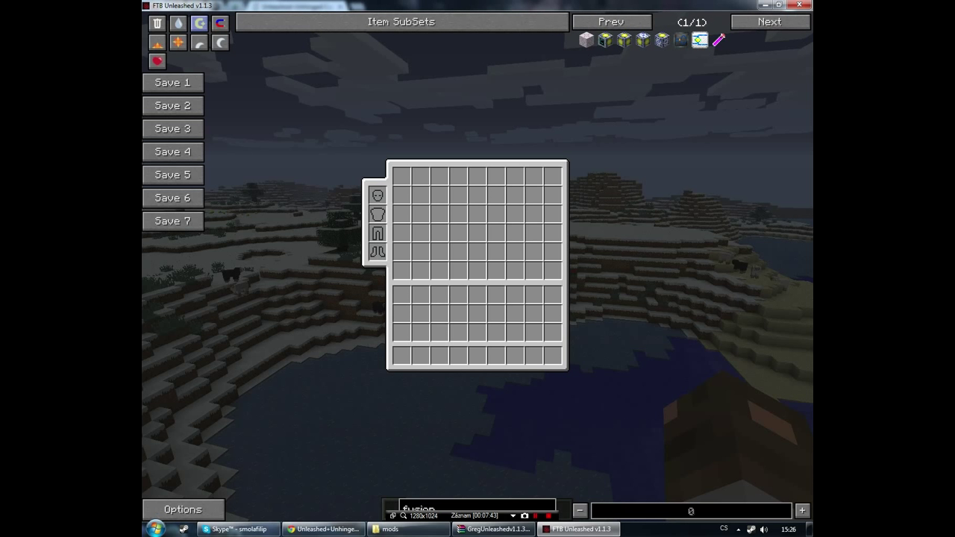
key(BackSpace)
key(BackSpace)
key(BackSpace)
key(BackSpace)
key(BackSpace)
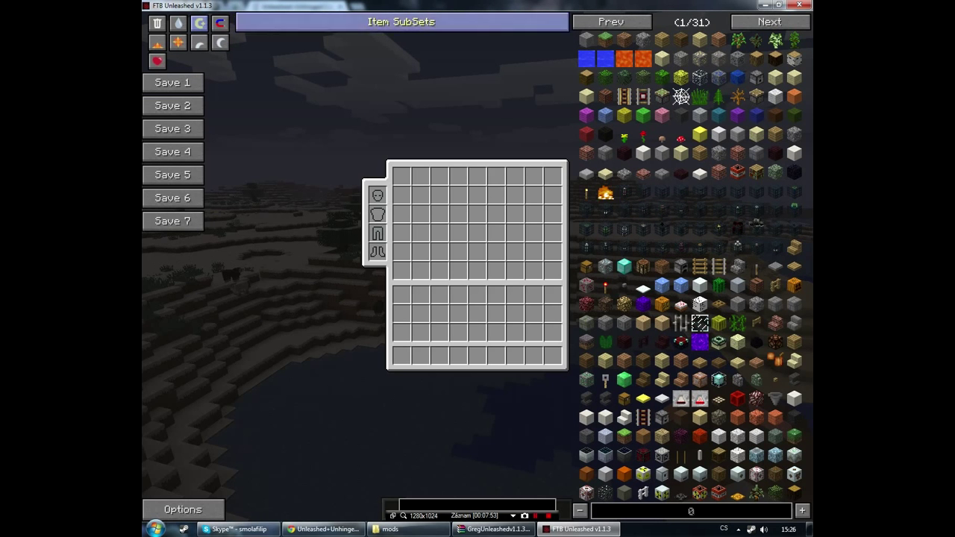
Step: Add one Oak Wood to the inventory and look through its shaped and shapeless crafting uses
click(636, 56)
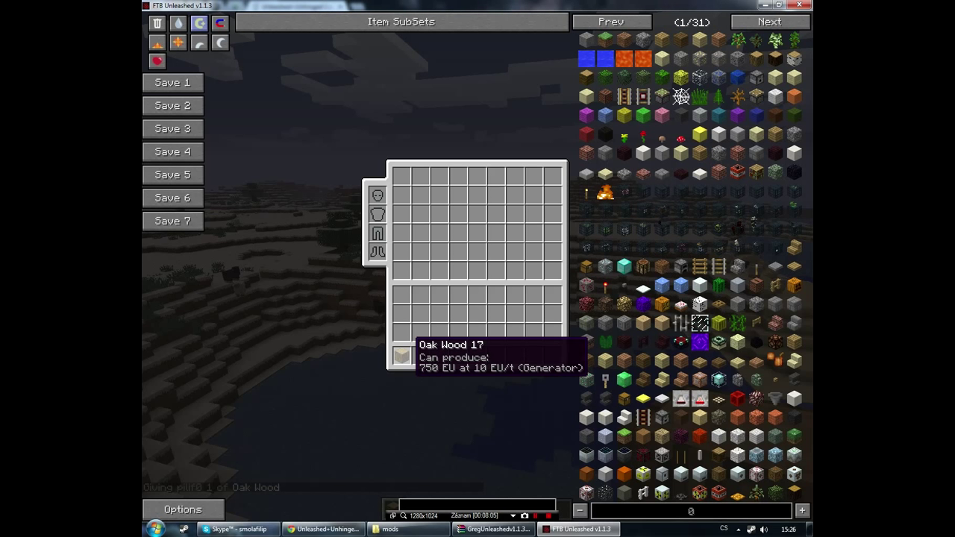
key(u)
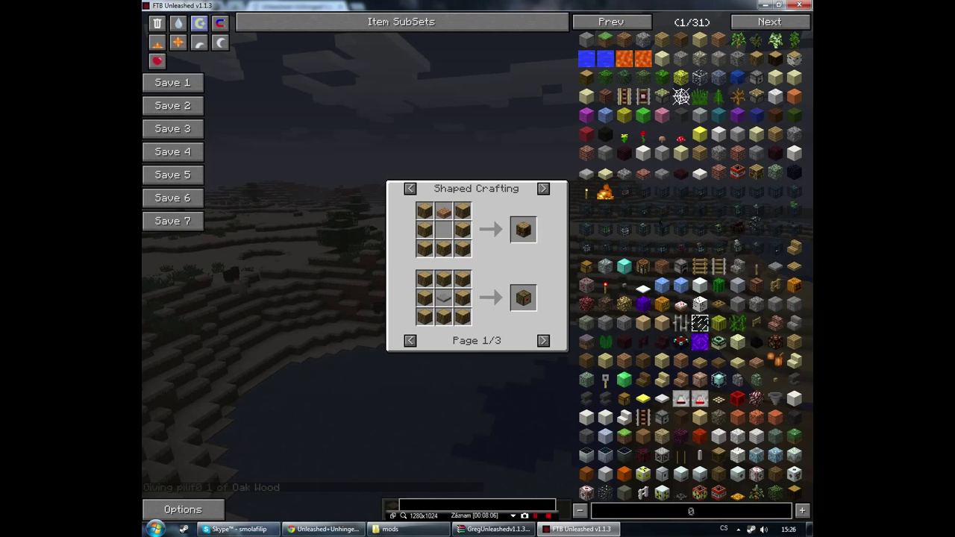
click(544, 188)
click(410, 340)
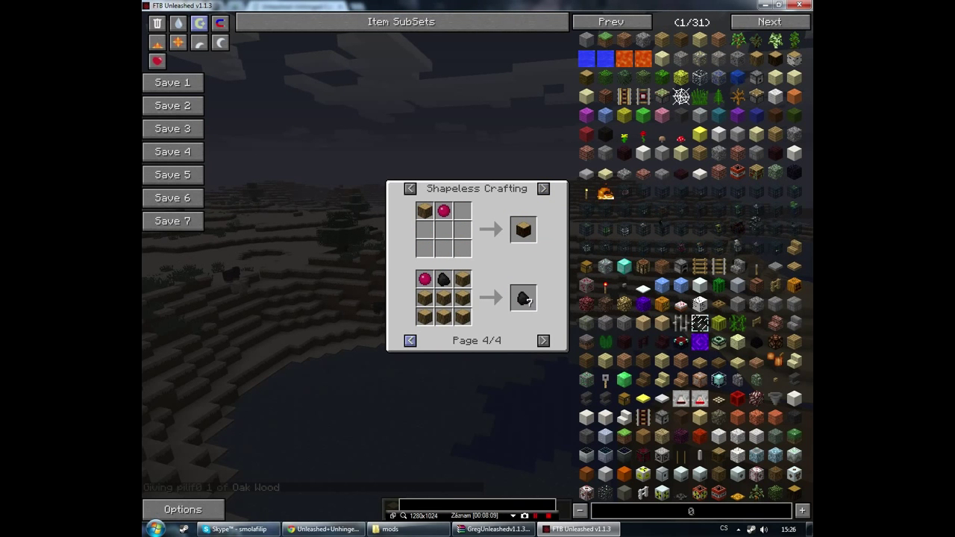
click(410, 340)
click(410, 341)
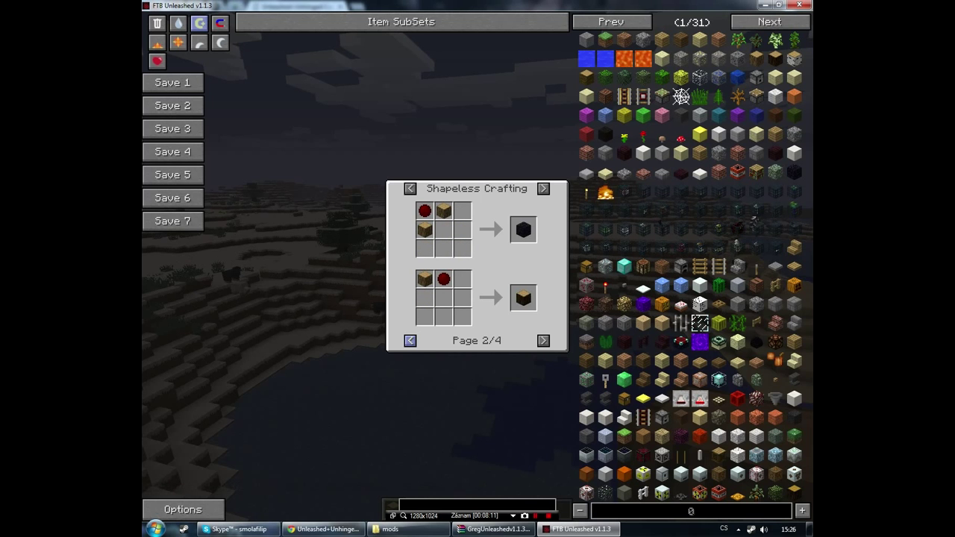
click(410, 340)
Step: Examine the Oak Wood's remaining uses, including Fuel, Sawmill, Shaped IC2 Crafting and Shapeless IC2 Crafting, and leave the inventory
click(544, 188)
click(543, 188)
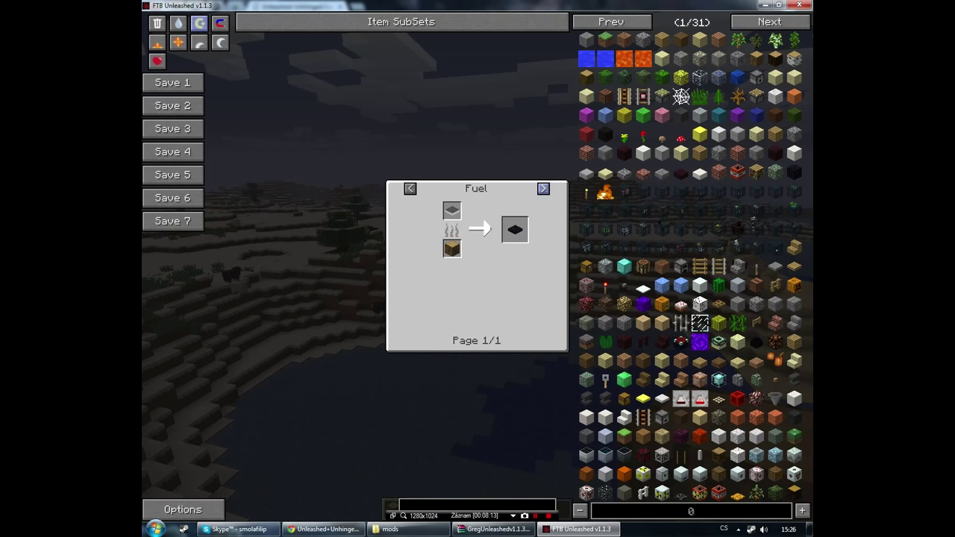
click(543, 188)
click(543, 188)
click(543, 188)
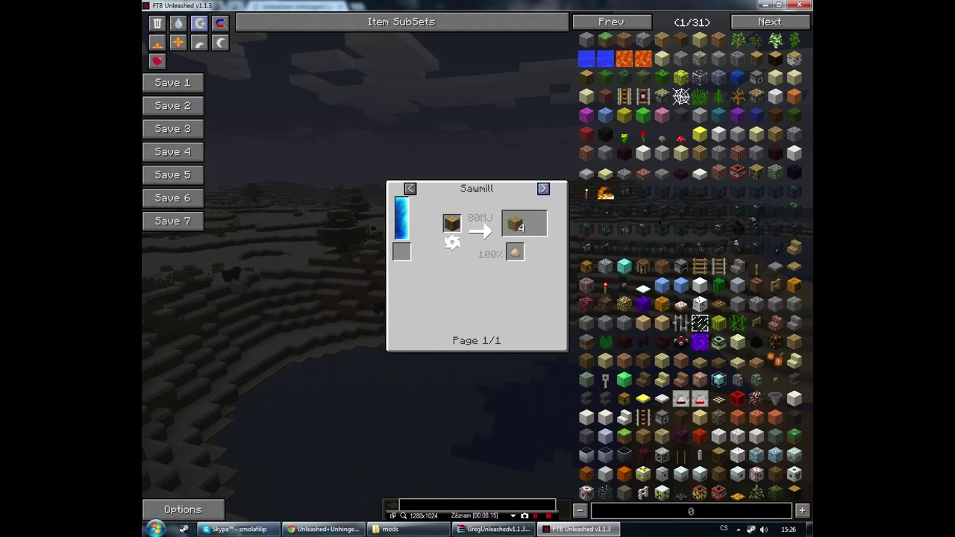
click(544, 188)
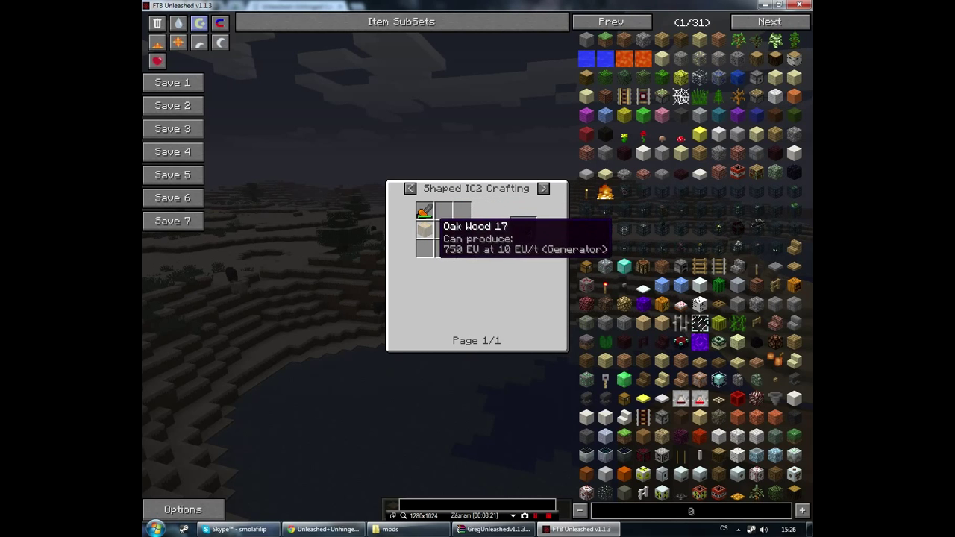
click(543, 189)
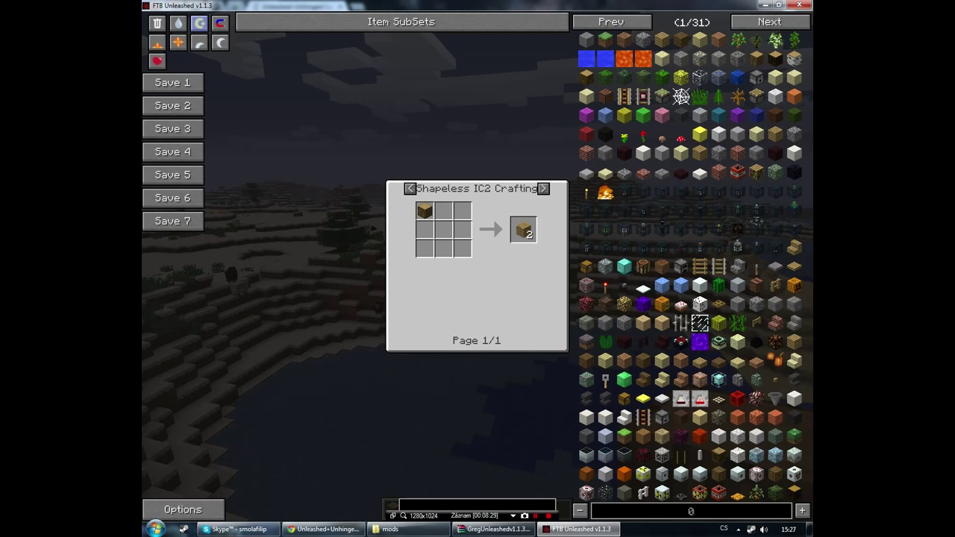
key(Escape)
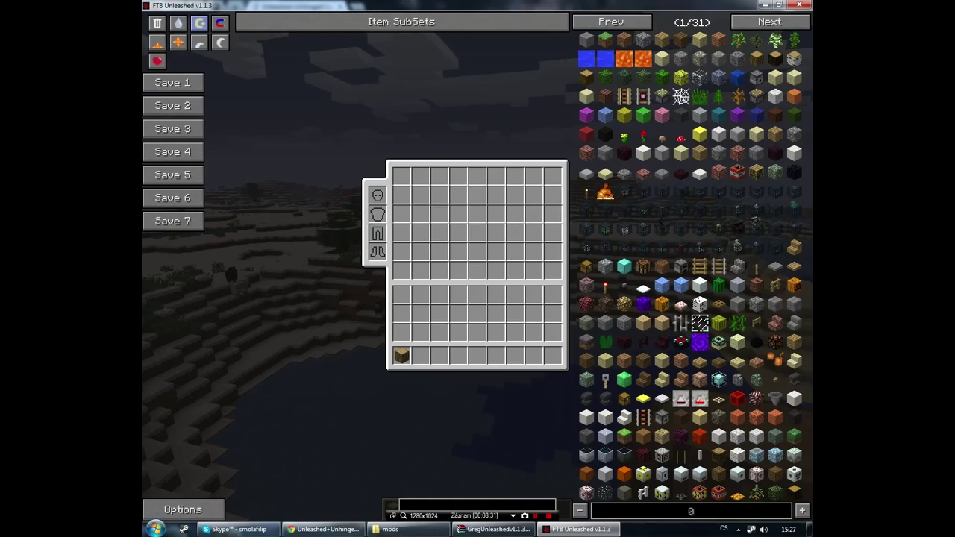
key(Escape)
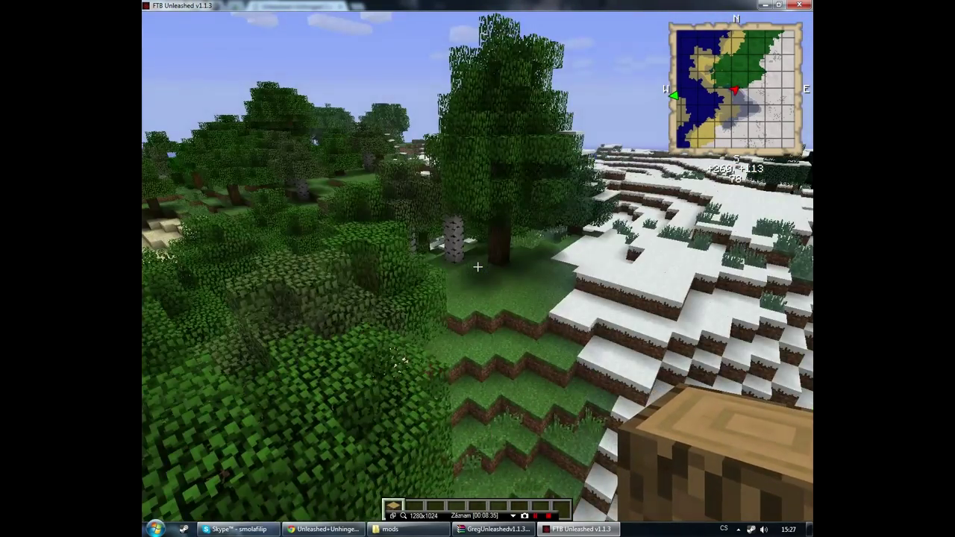
Step: Fly over the forest, snowy hills and coast to inspect the generated terrain
key(w)
key(space)
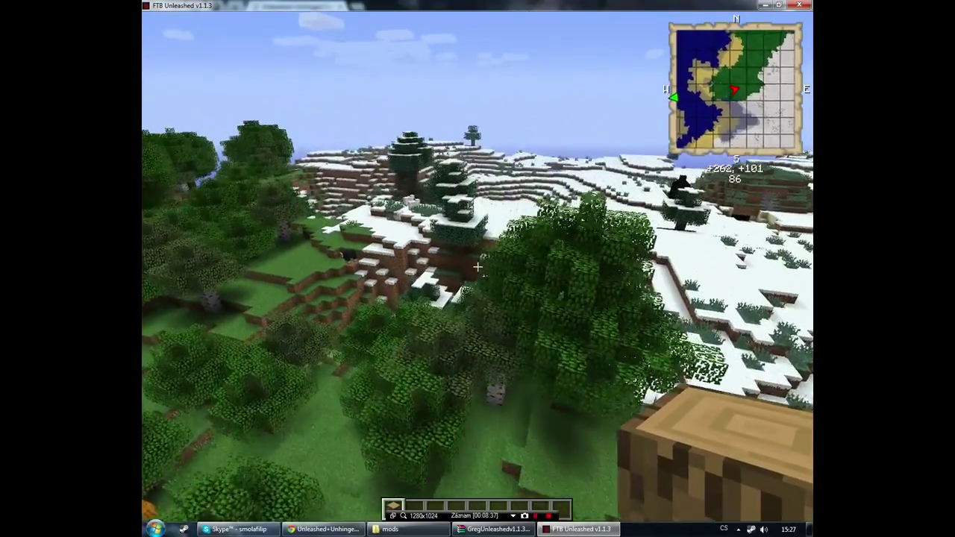
key(w)
key(space)
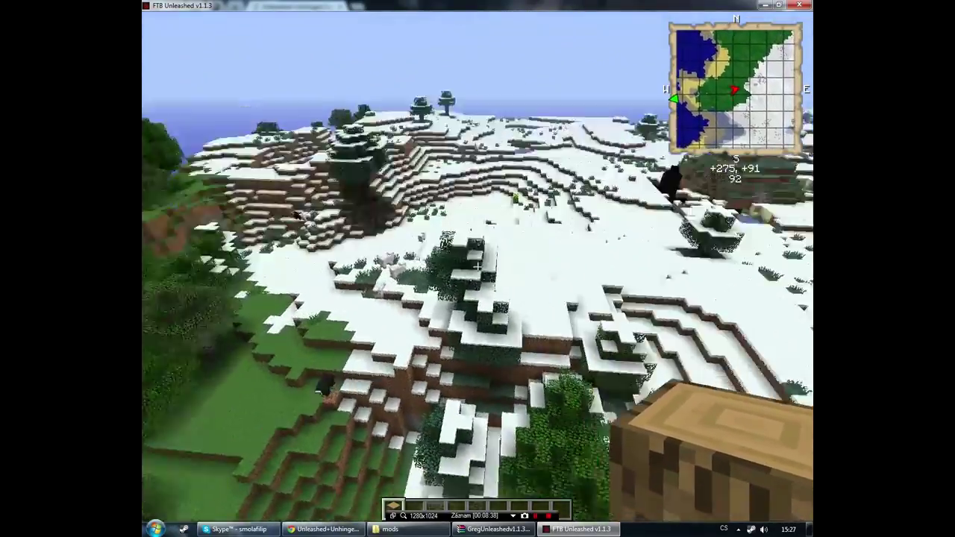
key(shift)
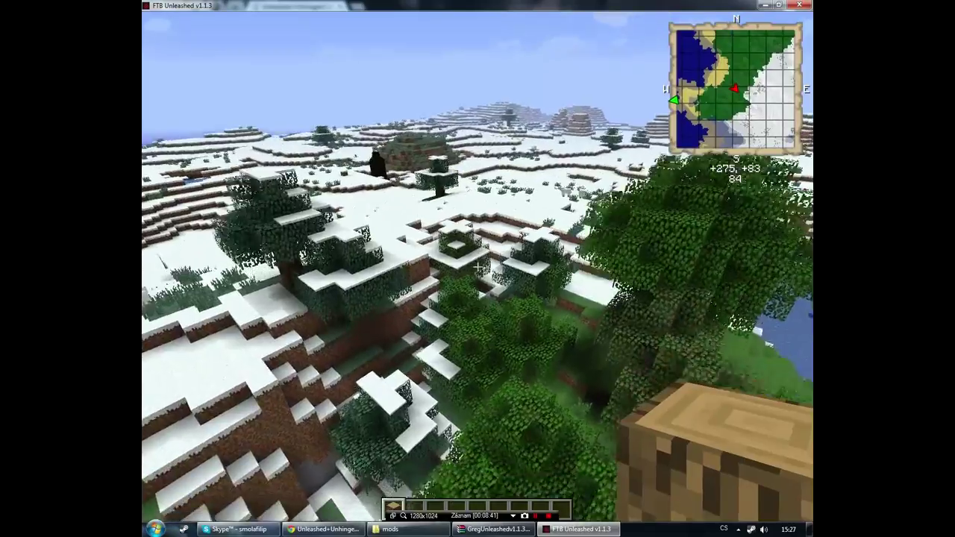
key(w)
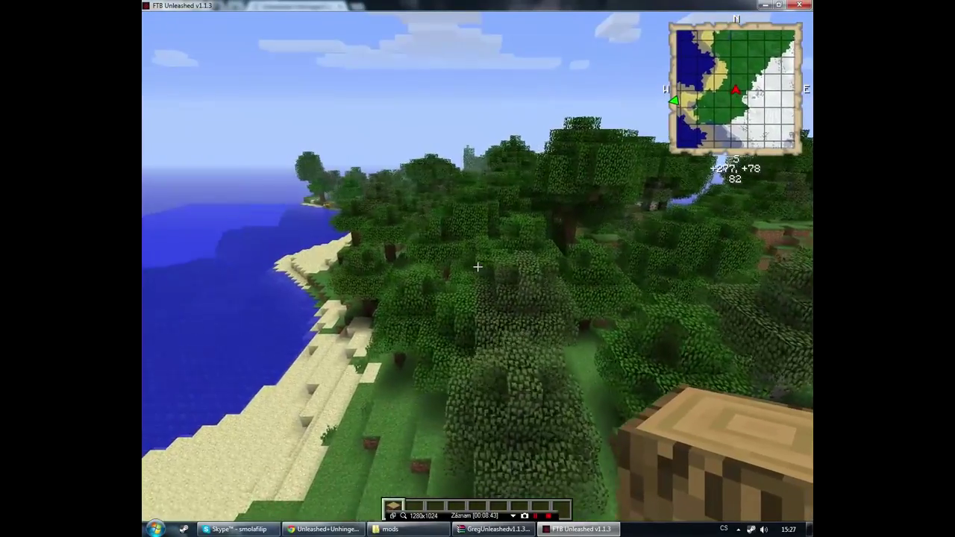
key(a)
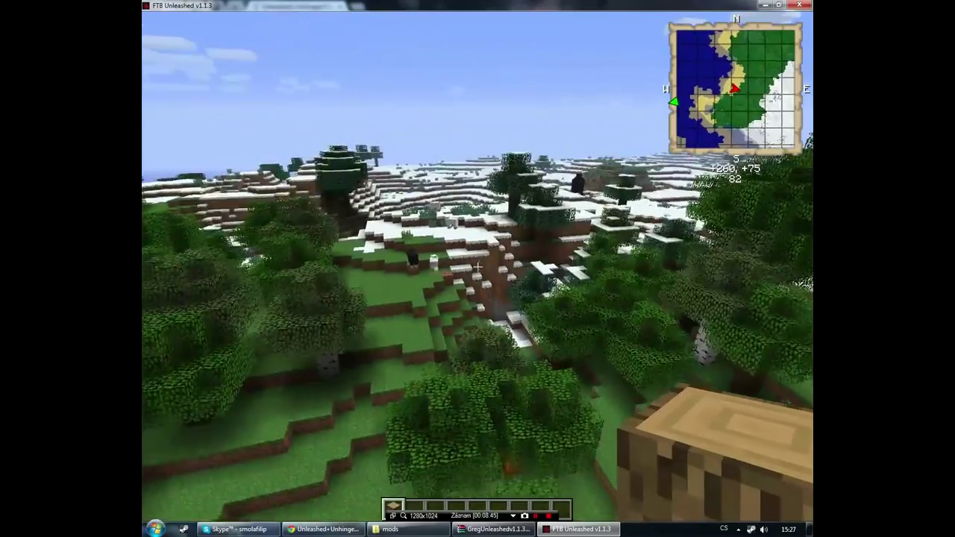